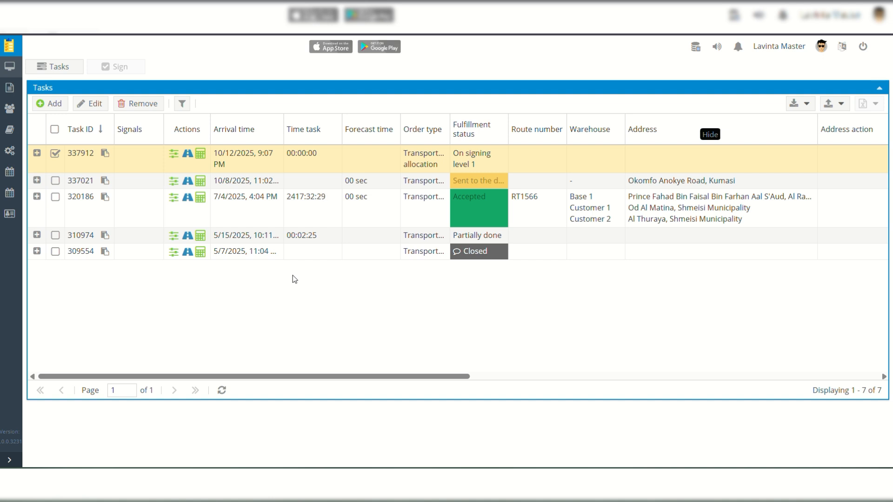
# - Open a new task form and review the initiator, executor and task fields of the Magnit v2 template
pyautogui.click(55, 104)
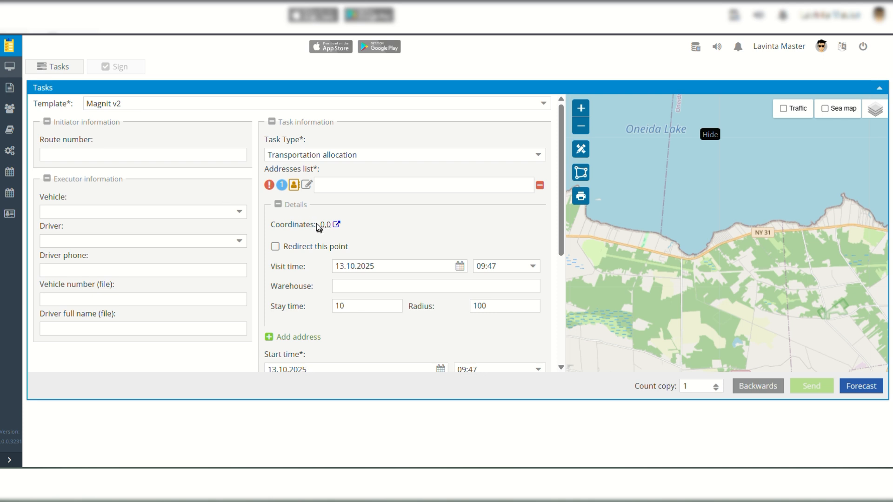
pyautogui.scroll(-2, 314, 222)
pyautogui.scroll(-2, 314, 222)
pyautogui.scroll(4, 314, 221)
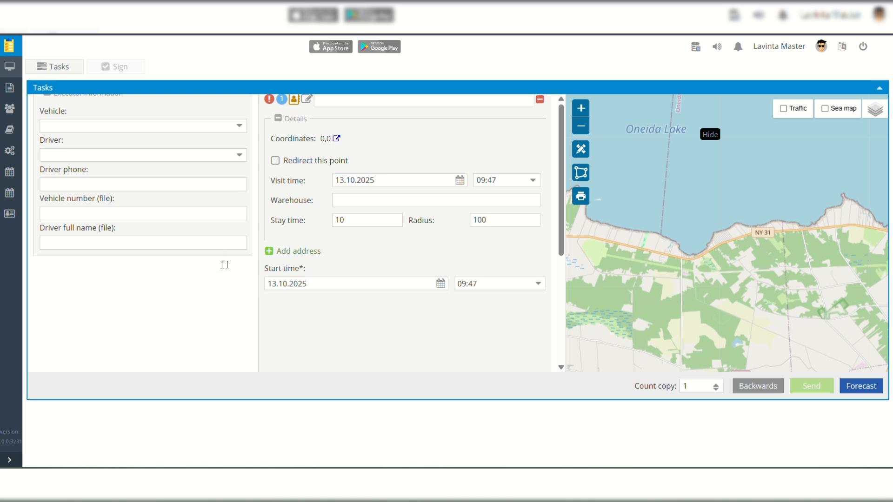
pyautogui.scroll(2, 339, 273)
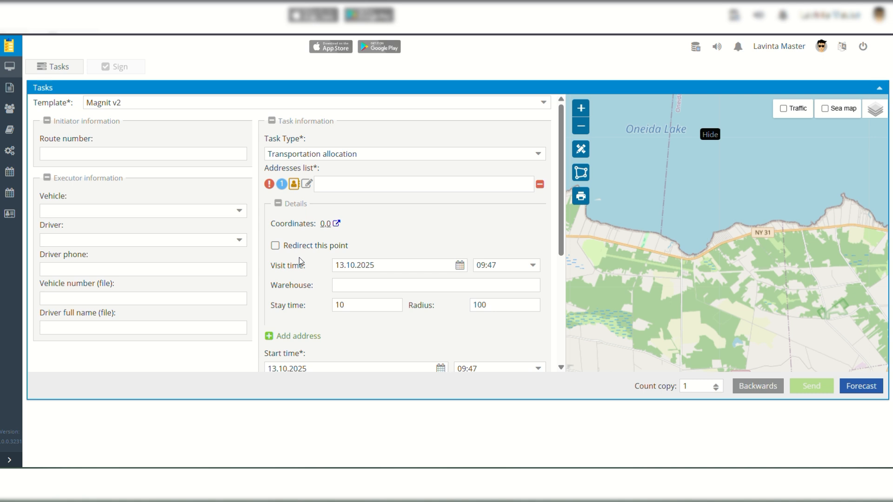
# - Add a new template named "Logistika" with the description "Pick up Solutions System for my goods"
pyautogui.click(9, 67)
pyautogui.moveTo(5, 132)
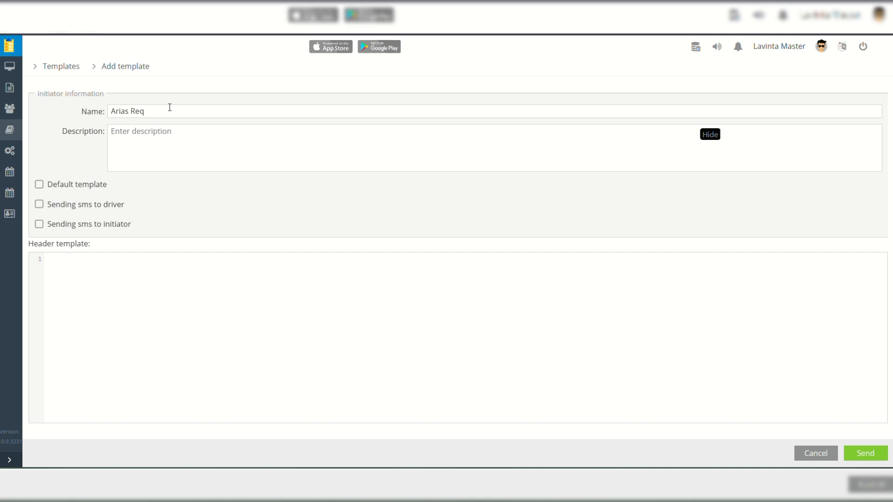
pyautogui.click(171, 108)
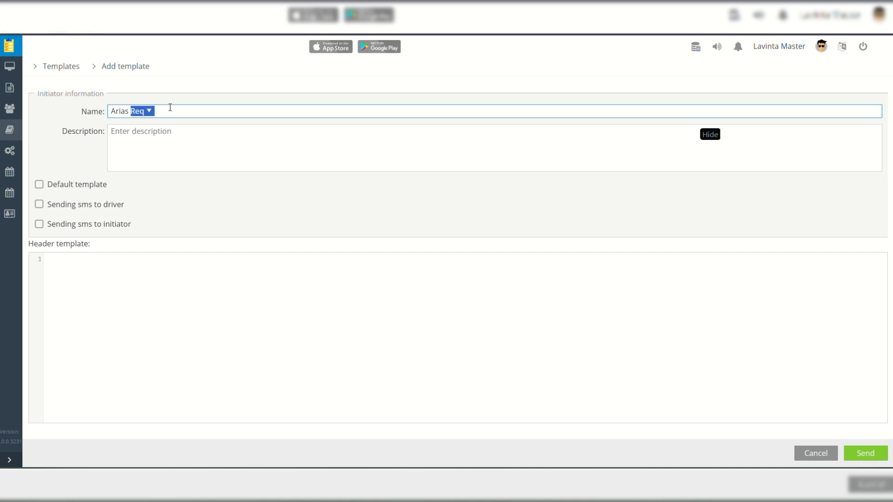
pyautogui.press('BackSpace')
pyautogui.press('BackSpace')
pyautogui.press('BackSpace')
pyautogui.press('BackSpace')
pyautogui.press('BackSpace')
pyautogui.press('BackSpace')
pyautogui.press('BackSpace')
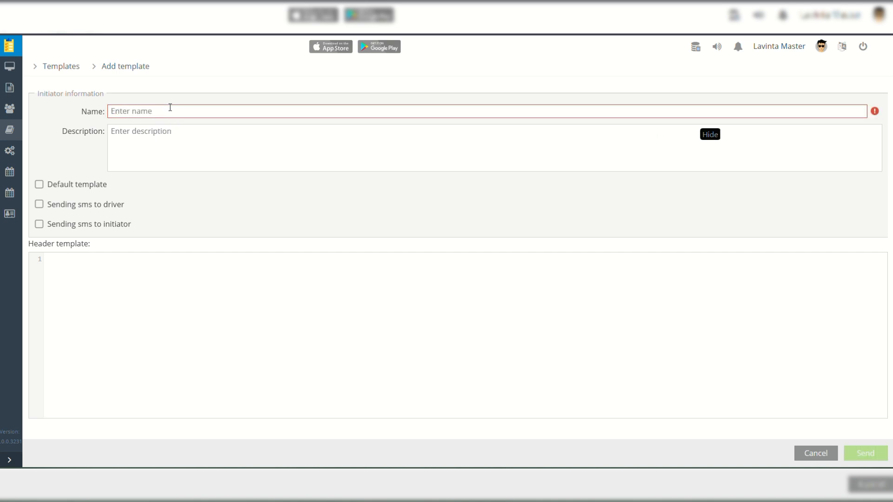
pyautogui.write('Logisti')
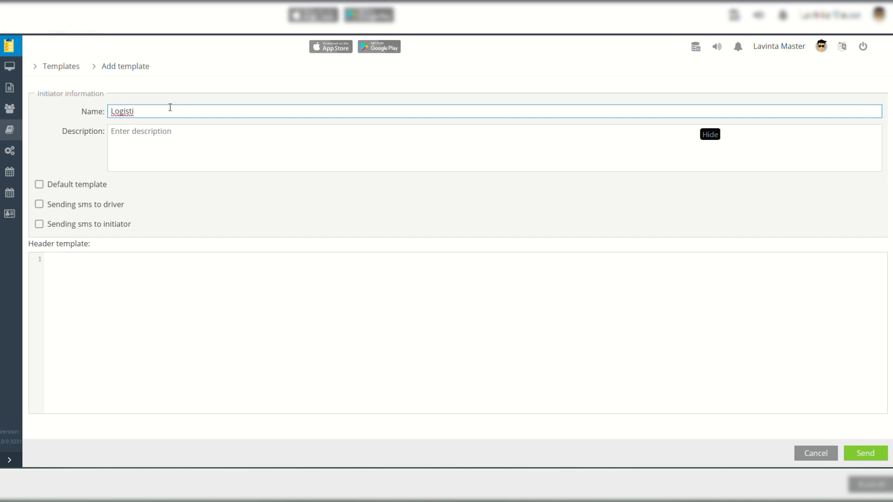
pyautogui.write('ka')
pyautogui.click(175, 132)
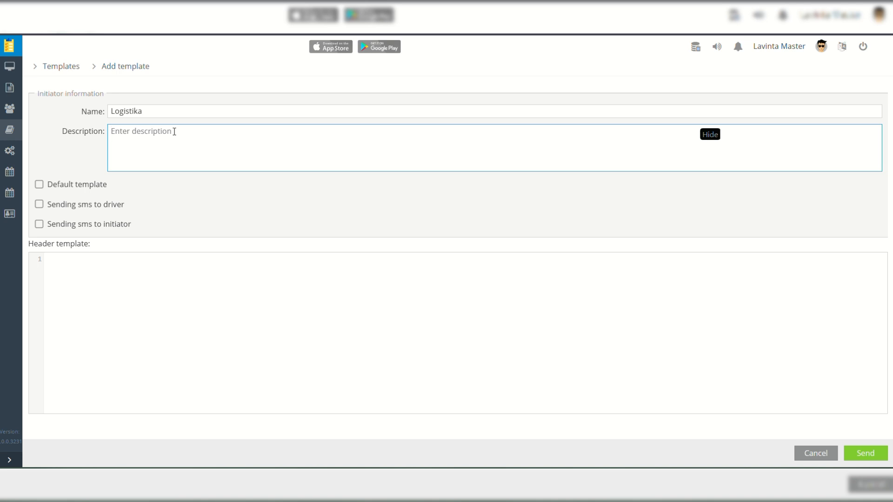
pyautogui.write('Pick up Solutions System for my goods')
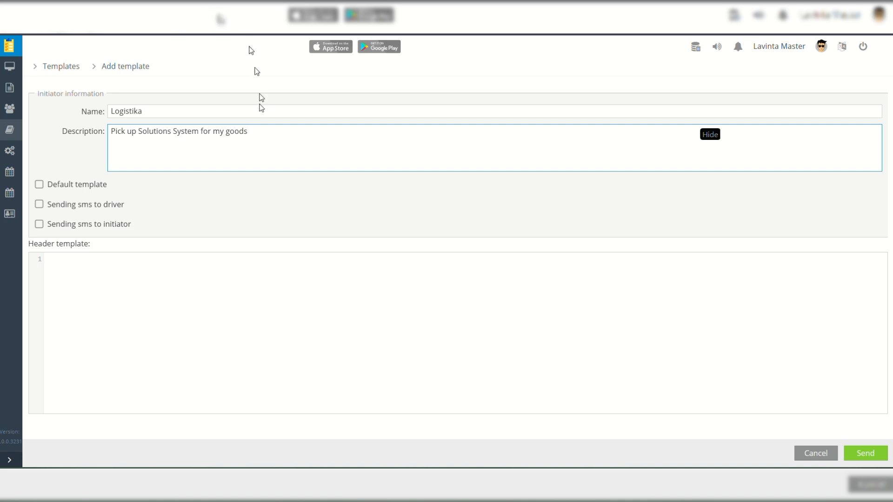
# - Enable SMS sending to both the driver and the initiator for the new template, and submit it
pyautogui.click(42, 207)
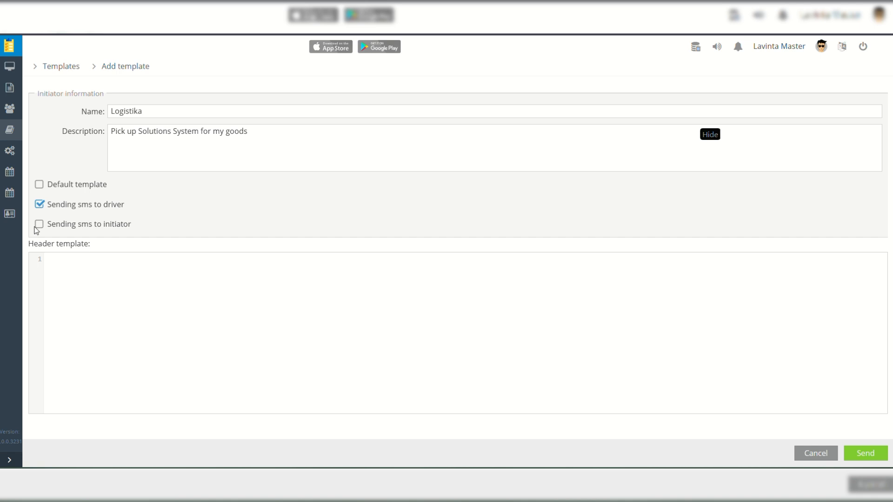
pyautogui.click(39, 224)
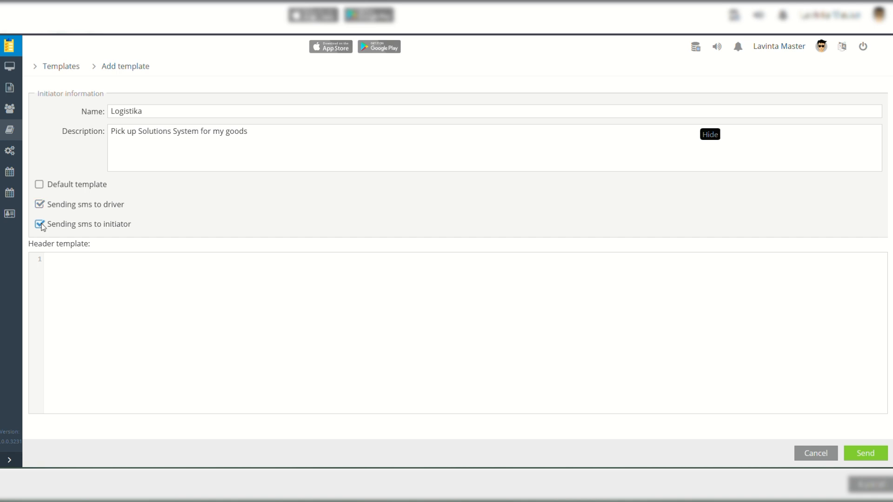
pyautogui.click(854, 455)
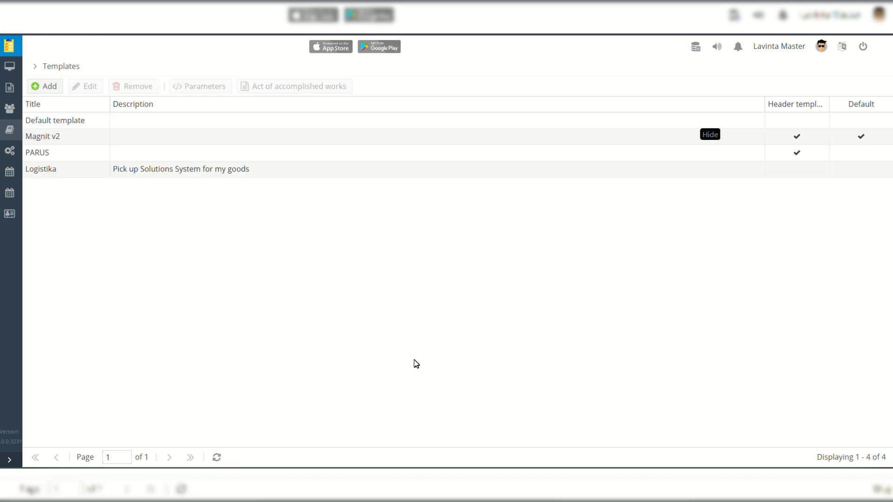
# - Open the Logistika template for editing and view its list of parameters
pyautogui.click(156, 171)
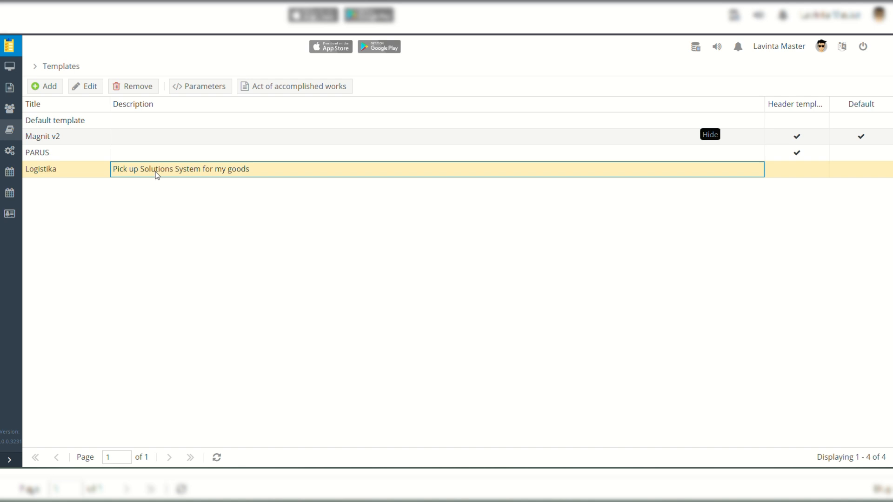
pyautogui.click(102, 172)
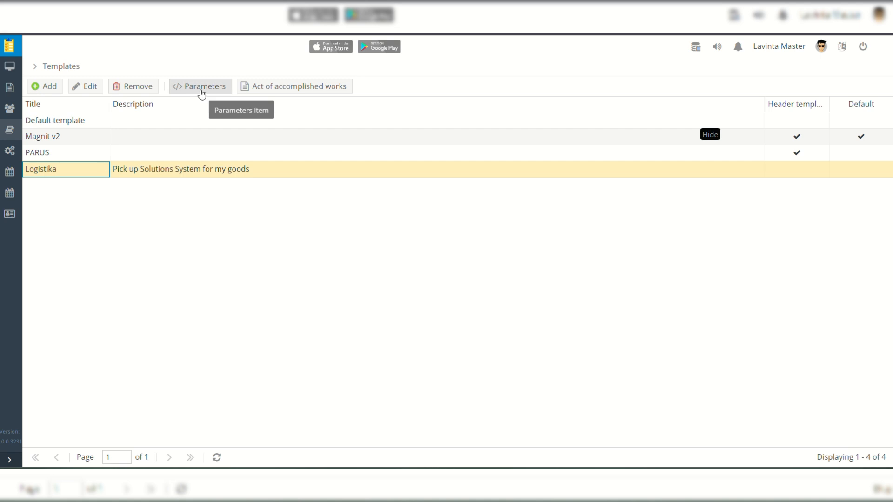
pyautogui.doubleClick(155, 175)
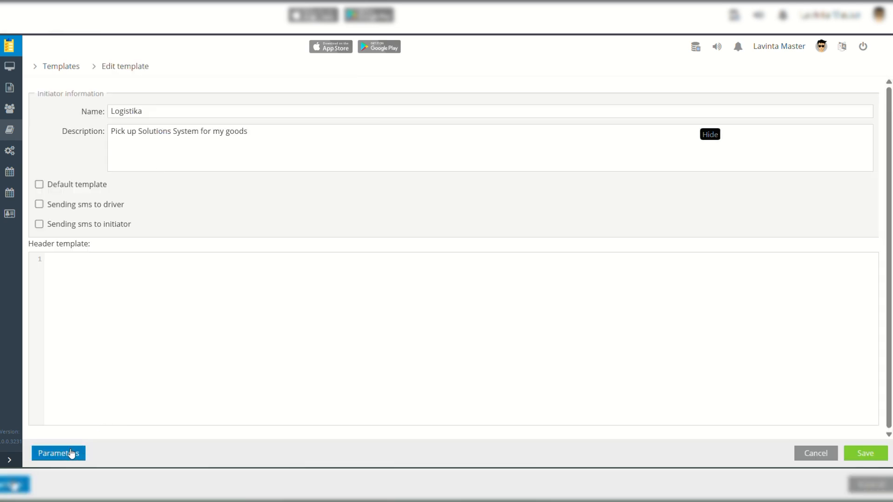
pyautogui.click(71, 453)
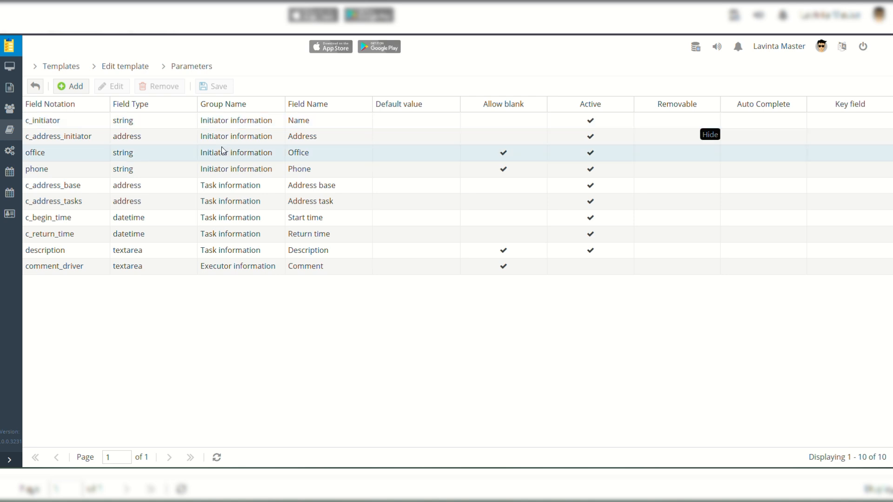
# - Start a new task based on the Logistika template and review the fields in its form
pyautogui.click(15, 67)
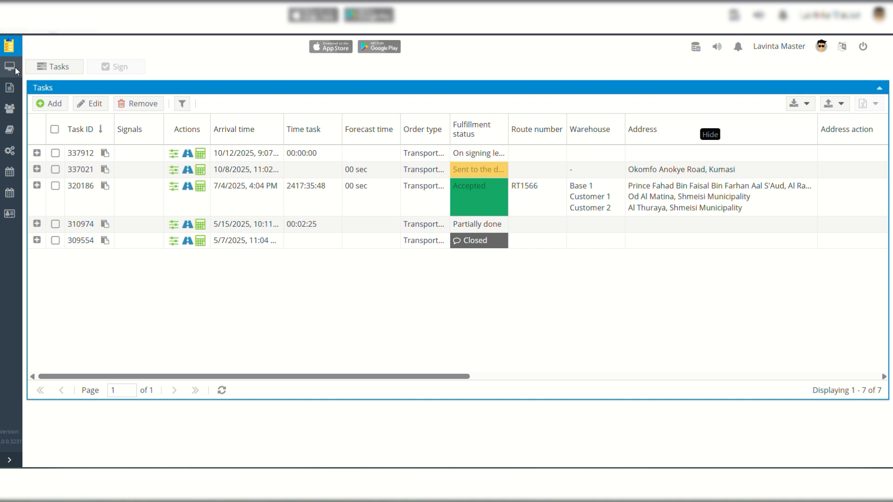
pyautogui.click(58, 105)
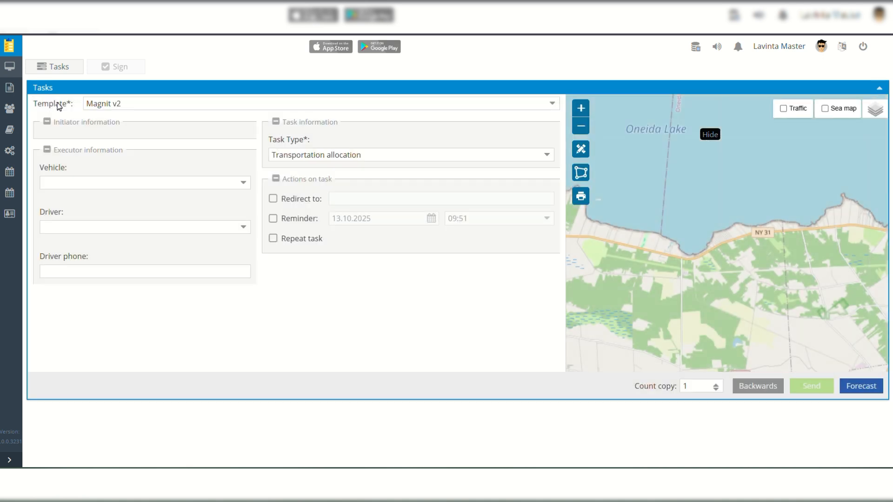
pyautogui.click(540, 112)
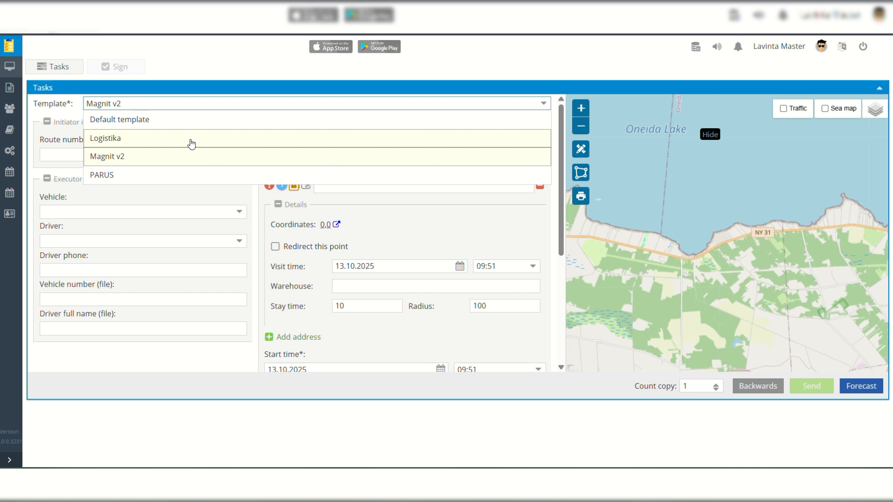
pyautogui.click(189, 139)
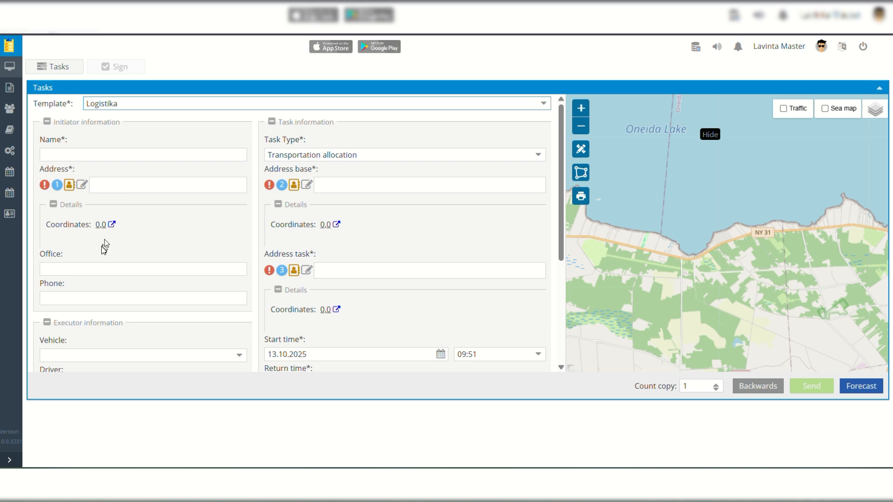
pyautogui.scroll(-3, 135, 311)
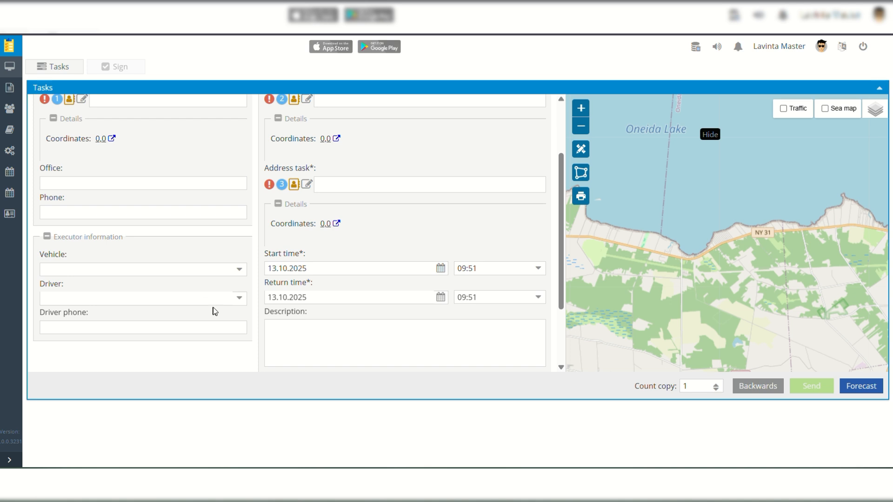
pyautogui.scroll(3, 367, 273)
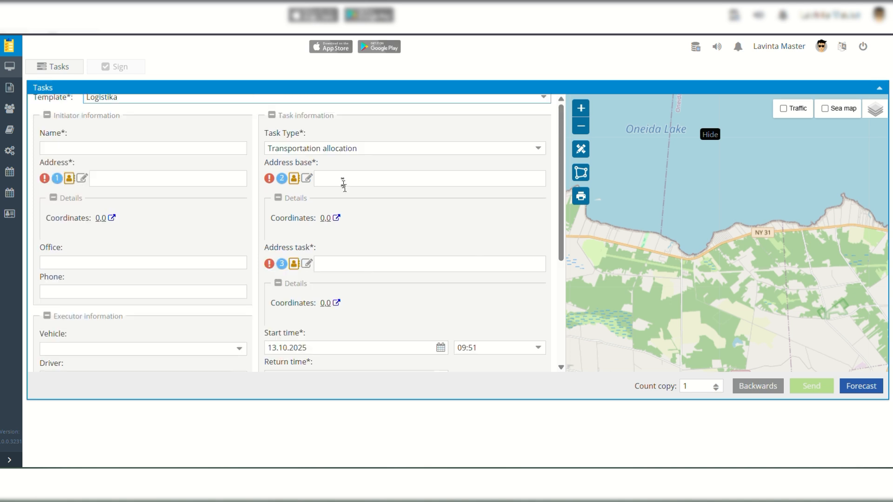
# - Set the task type to Pick up, check the remaining form fields, and return to the task list without sending
pyautogui.scroll(1, 343, 149)
pyautogui.click(537, 159)
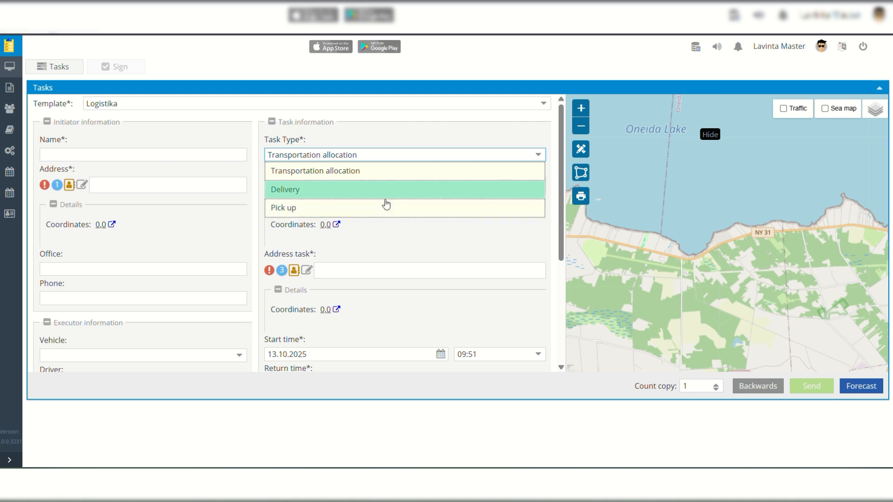
pyautogui.click(383, 214)
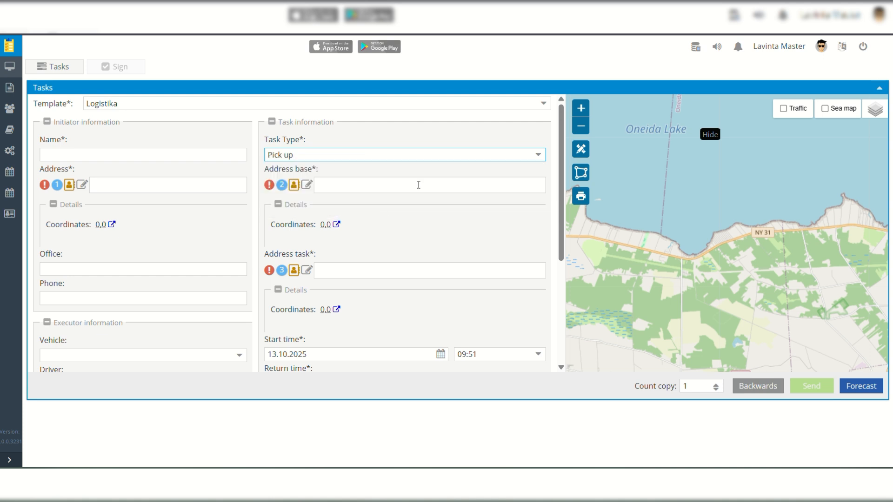
pyautogui.scroll(-1, 417, 188)
pyautogui.scroll(-2, 417, 188)
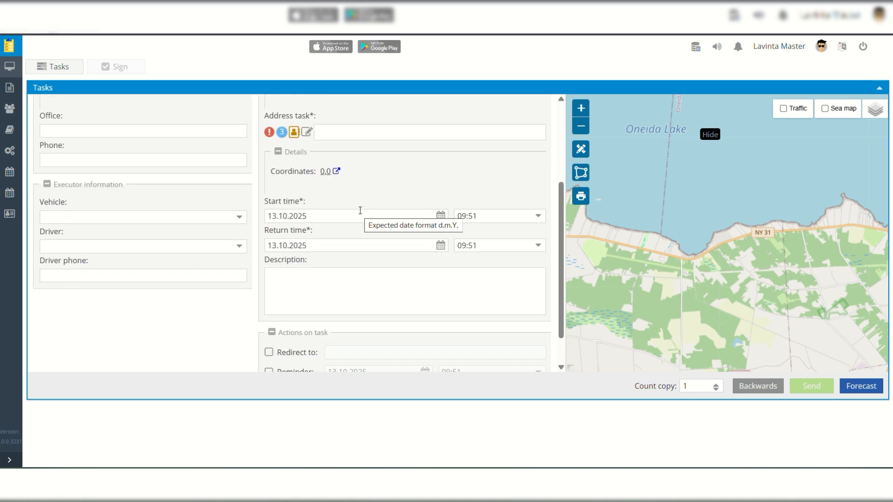
pyautogui.click(746, 387)
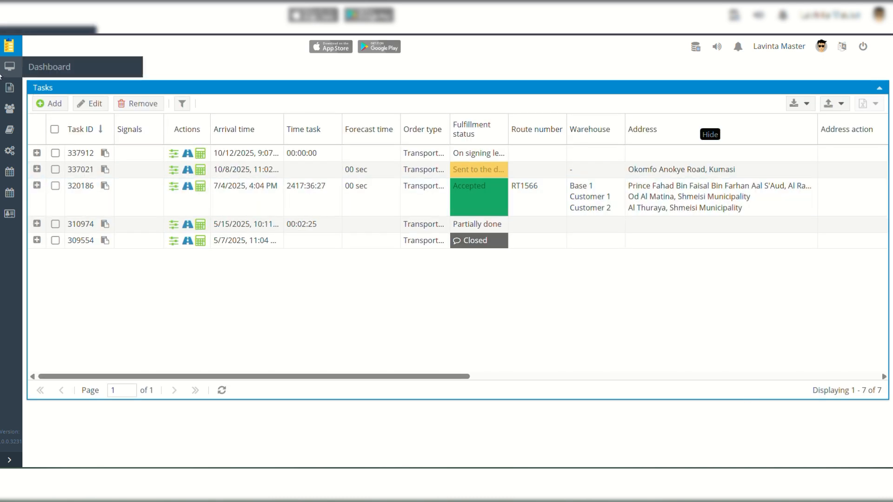
# - Go back to the templates list and open the parameters of the Logistika template
pyautogui.moveTo(4, 122)
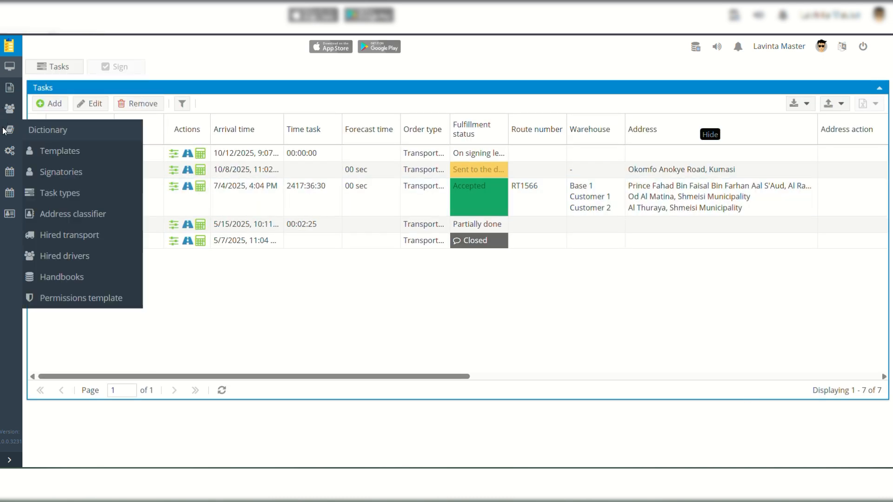
pyautogui.click(65, 150)
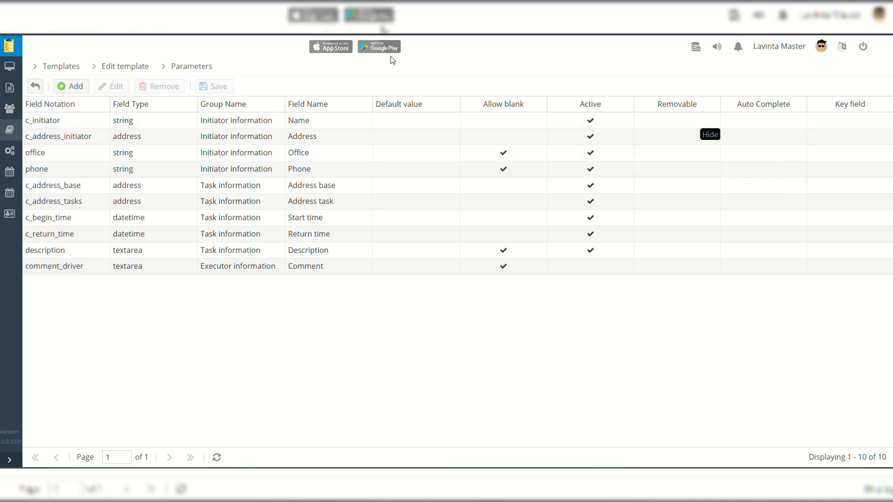
pyautogui.click(35, 86)
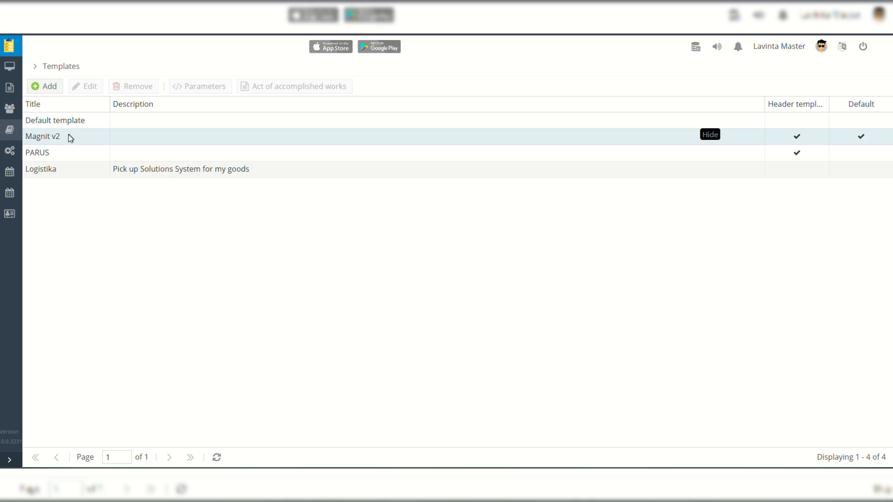
pyautogui.click(53, 170)
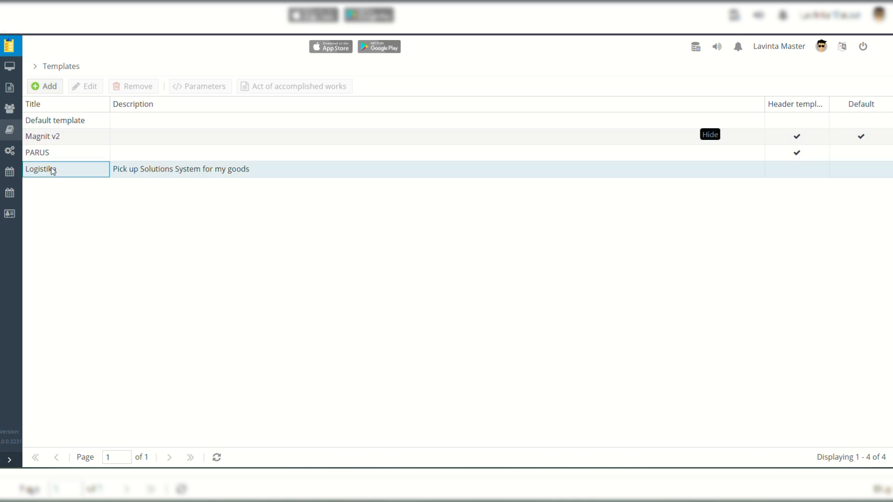
pyautogui.click(194, 86)
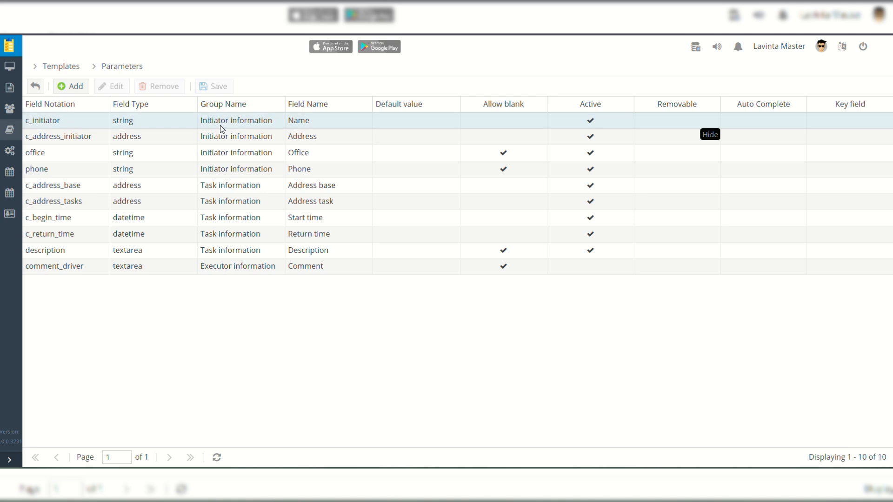
# - Open the c_initiator parameter for editing and change its name to "Name of Requester"
pyautogui.doubleClick(278, 125)
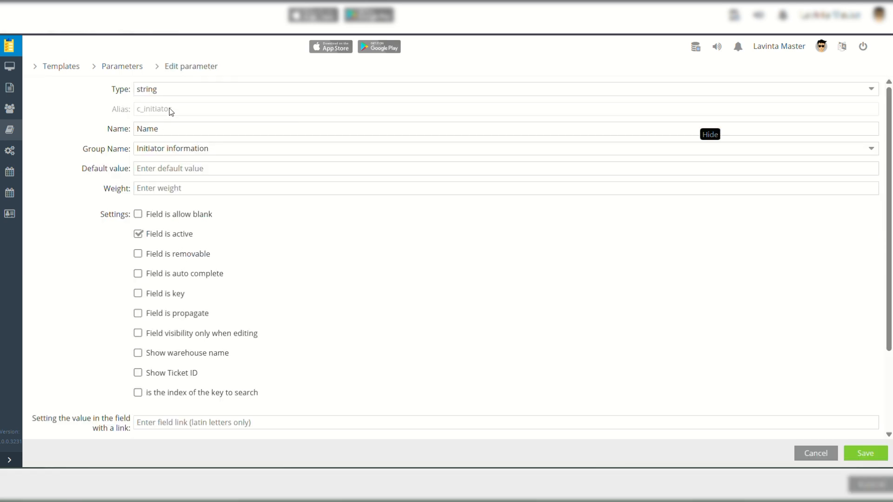
pyautogui.click(158, 128)
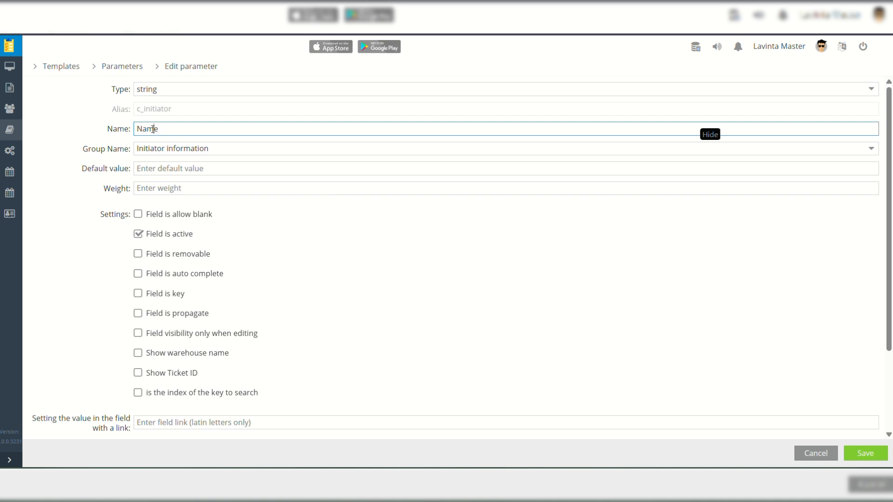
pyautogui.doubleClick(155, 129)
pyautogui.click(154, 128)
pyautogui.write('of ')
pyautogui.write('In')
pyautogui.write('i')
pyautogui.write('ta')
pyautogui.press('BackSpace')
pyautogui.write('iator')
pyautogui.press('BackSpace')
pyautogui.press('BackSpace')
pyautogui.press('BackSpace')
pyautogui.write('Requester')
# - Enable the propagate setting for the c_initiator parameter and save it
pyautogui.click(223, 168)
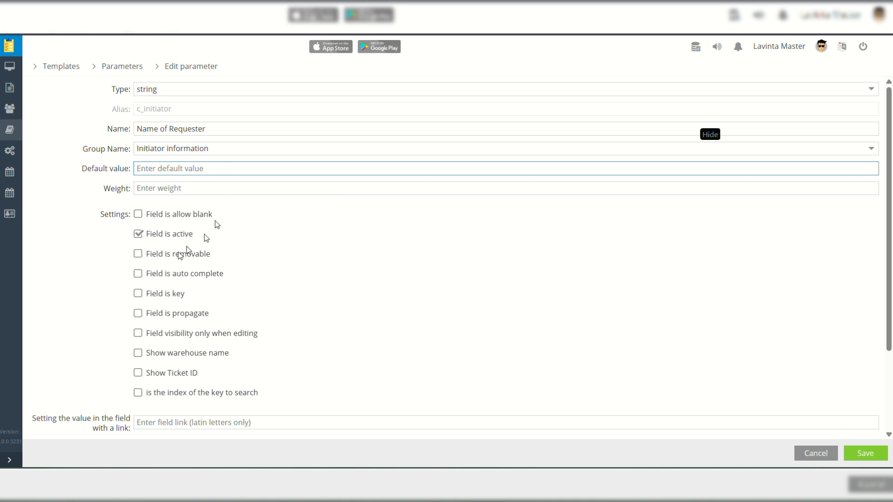
pyautogui.scroll(-1, 146, 238)
pyautogui.scroll(-3, 145, 238)
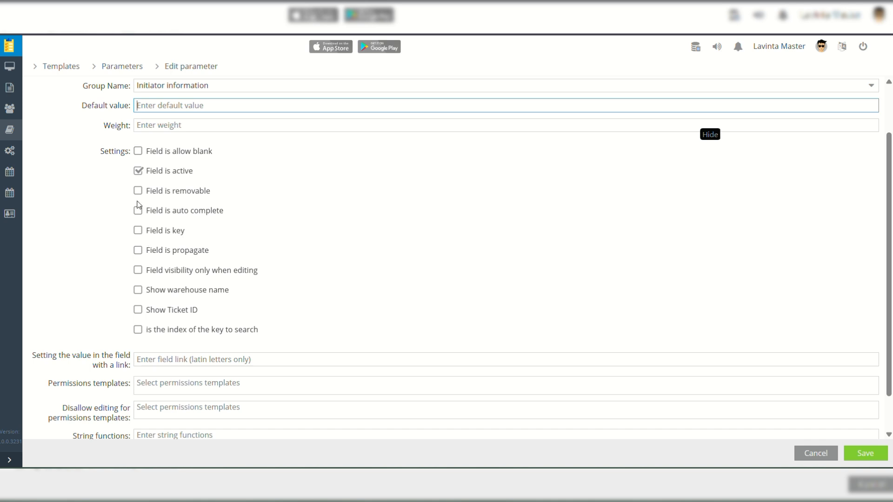
pyautogui.click(138, 251)
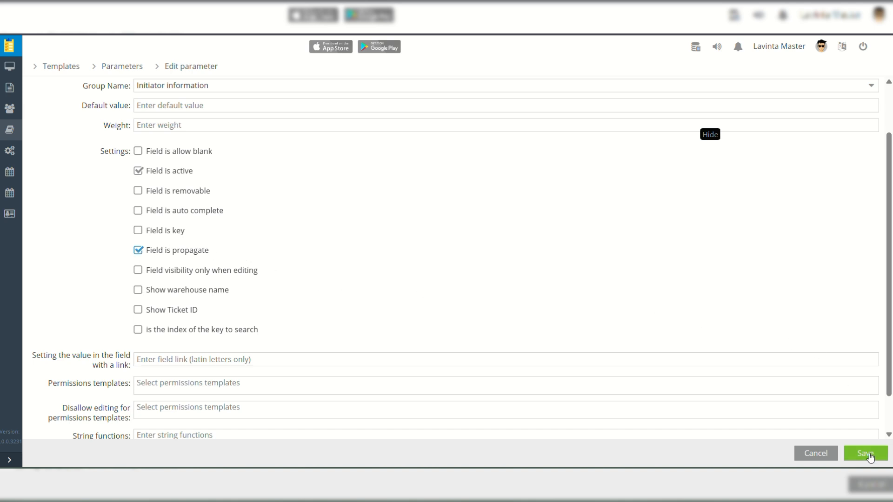
pyautogui.scroll(-1, 620, 308)
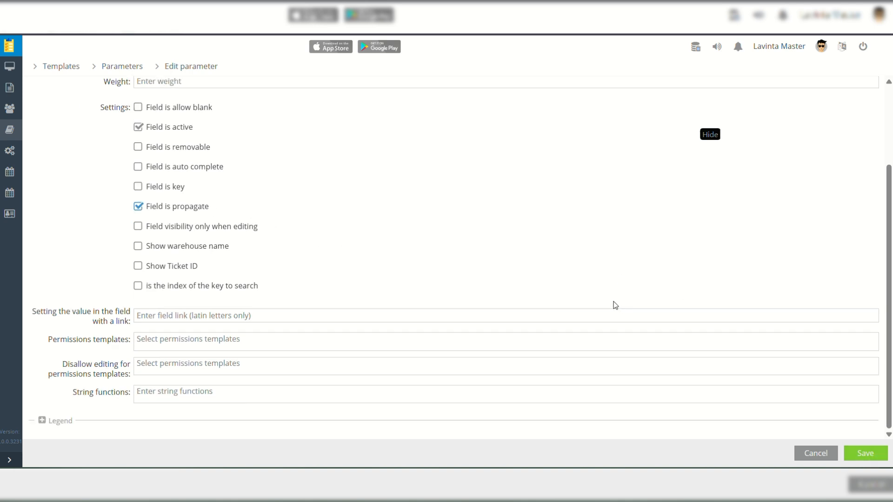
pyautogui.click(857, 456)
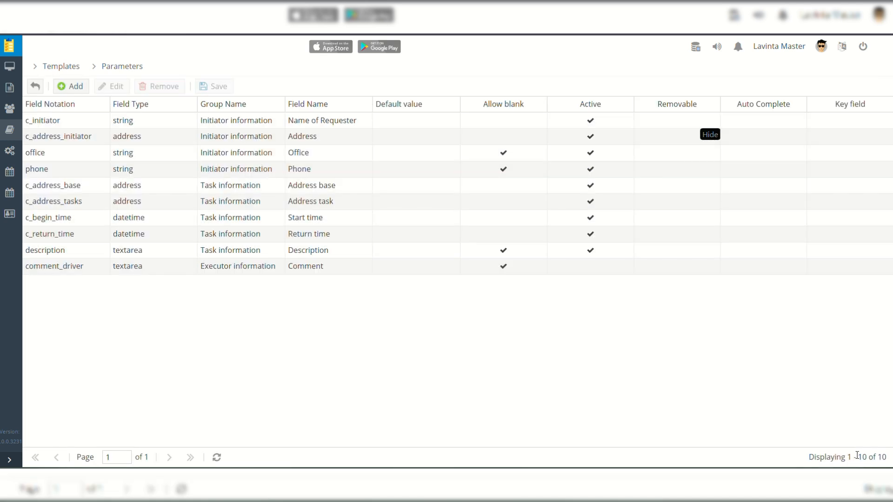
# - Rename the c_address_initiator parameter to "Requester Location", mark the field as removable, and save it
pyautogui.doubleClick(291, 138)
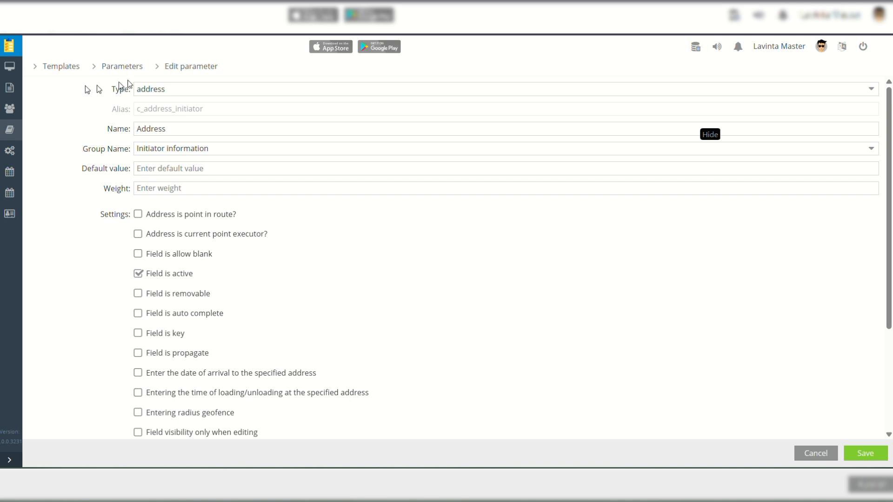
pyautogui.click(139, 89)
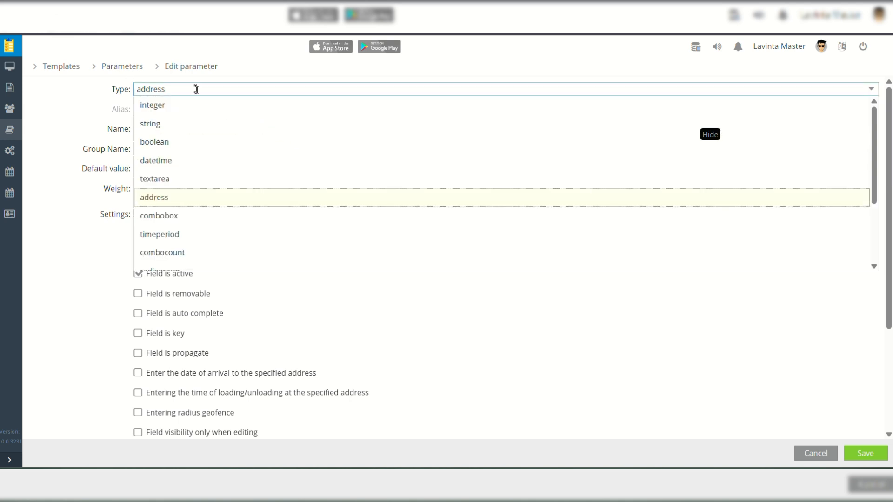
pyautogui.click(70, 115)
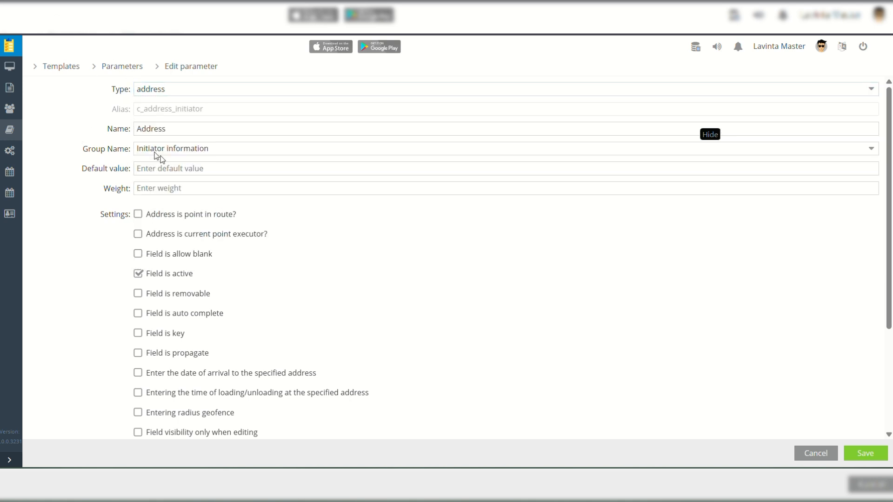
pyautogui.click(178, 130)
pyautogui.doubleClick(179, 130)
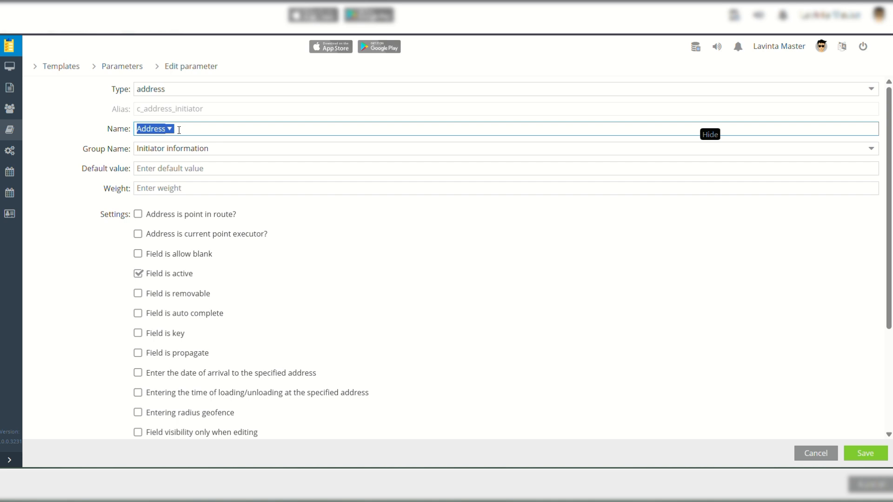
pyautogui.write('Requester Location')
pyautogui.click(139, 294)
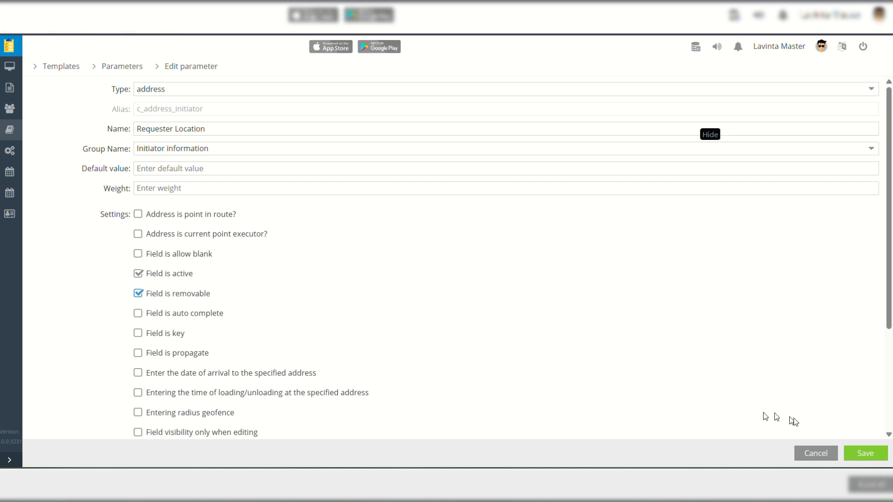
pyautogui.click(866, 454)
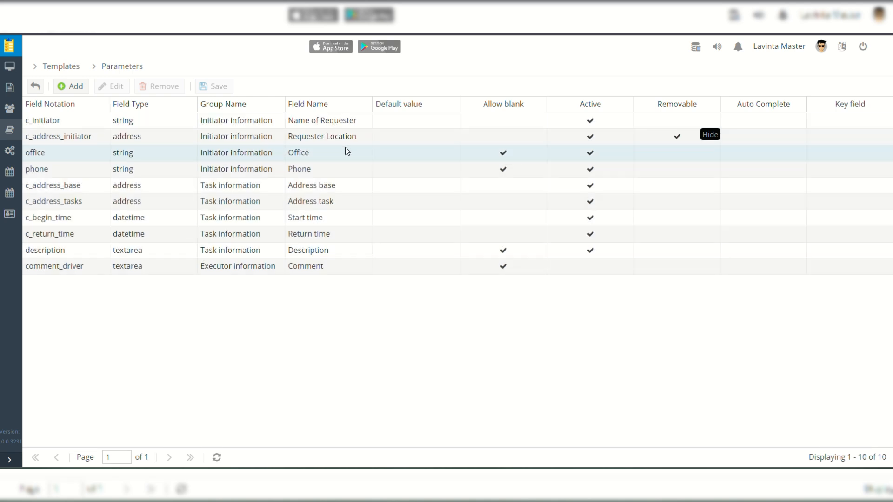
# - Open the c_address_base parameter for editing and change its name to "Pick up Location(Loading)"
pyautogui.doubleClick(317, 186)
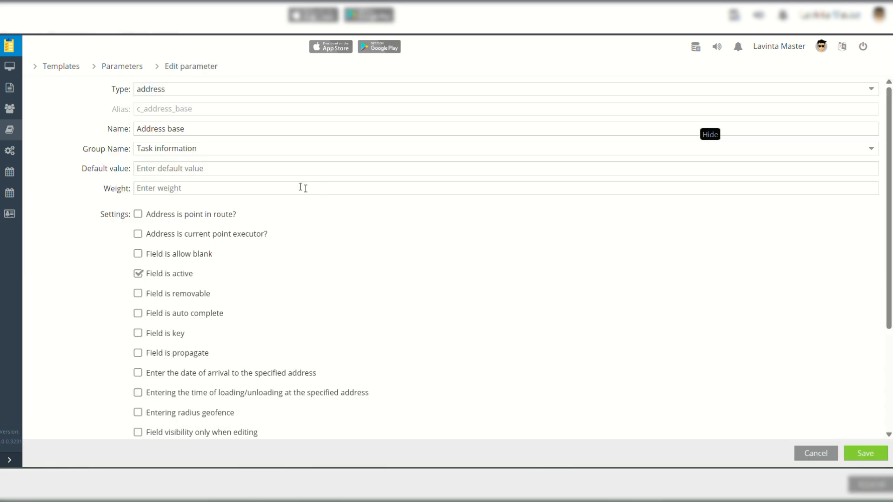
pyautogui.click(247, 130)
pyautogui.doubleClick(247, 130)
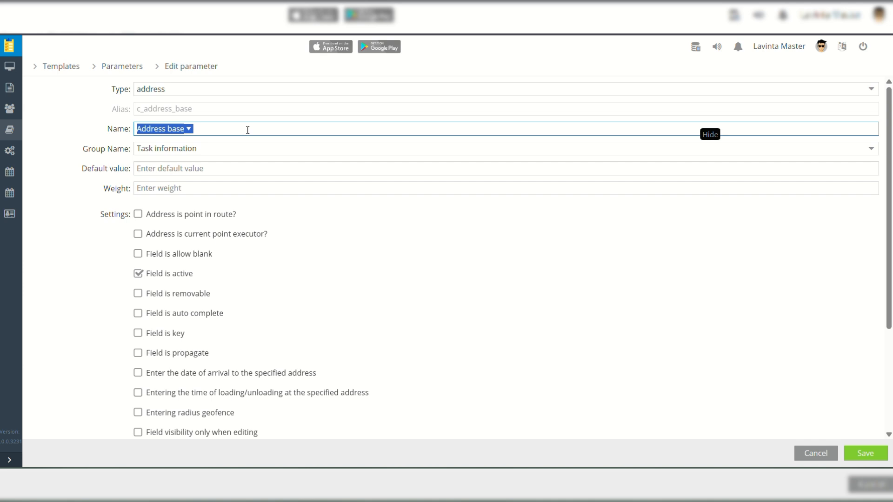
pyautogui.write('Pic')
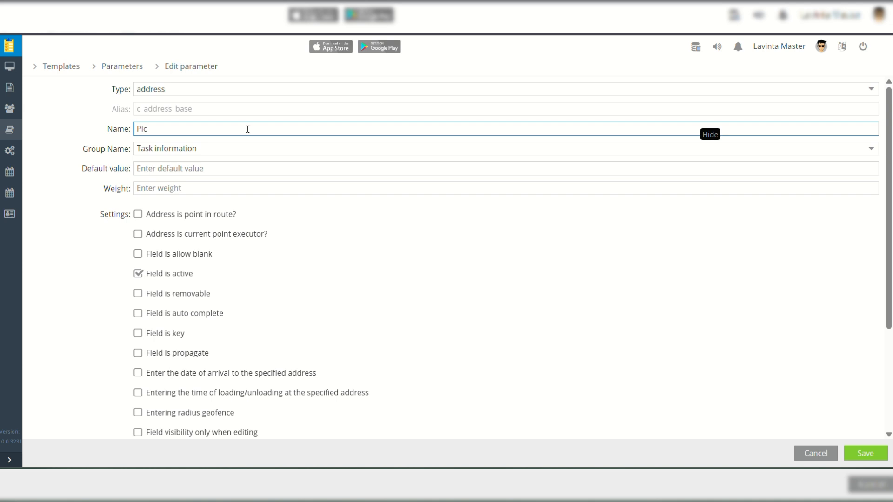
pyautogui.write('k ')
pyautogui.write('up Location')
pyautogui.write('(')
pyautogui.write('Load')
pyautogui.write('gint')
pyautogui.press('BackSpace')
pyautogui.write('ng')
pyautogui.press('BackSpace')
pyautogui.press('BackSpace')
pyautogui.press('BackSpace')
pyautogui.press('BackSpace')
pyautogui.write('ing)')
# - Mark the pick-up address as a point in the route, enable field propagation, and save the parameter
pyautogui.click(180, 219)
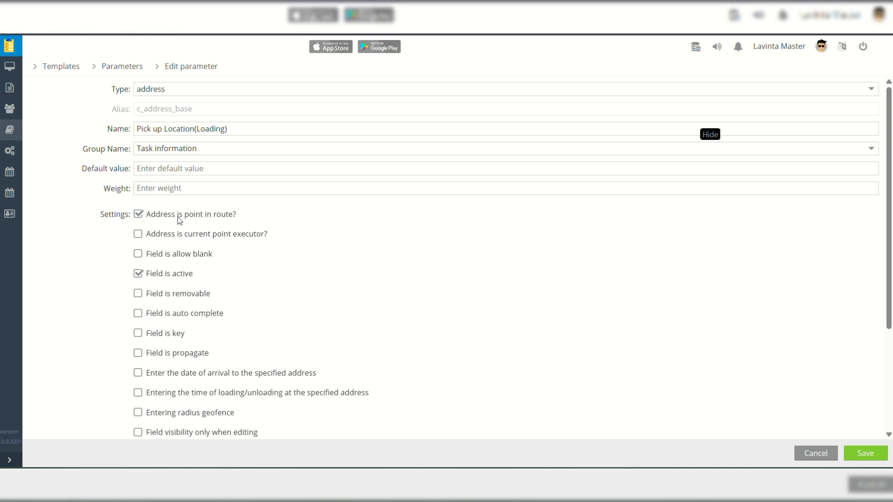
pyautogui.doubleClick(177, 216)
pyautogui.click(138, 219)
pyautogui.click(138, 218)
pyautogui.click(166, 357)
pyautogui.click(864, 455)
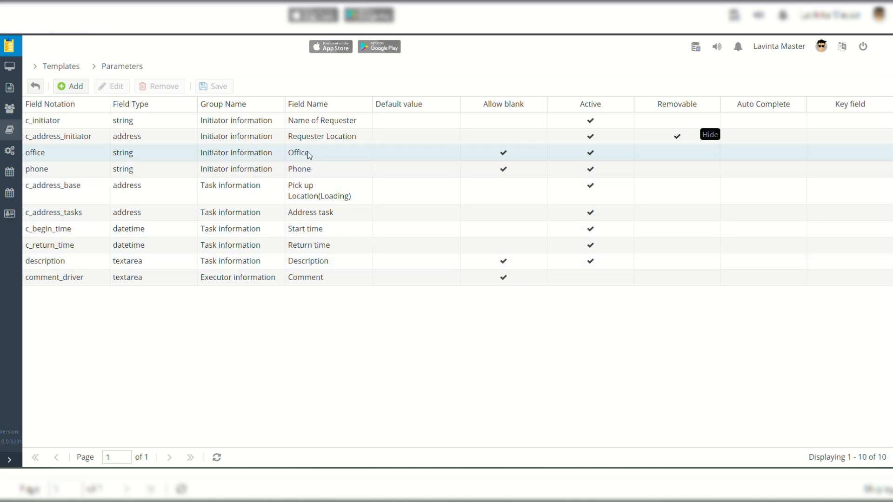
# - Rename the c_address_tasks parameter to "Delivery Location", enable its propagate setting, and save it
pyautogui.doubleClick(307, 213)
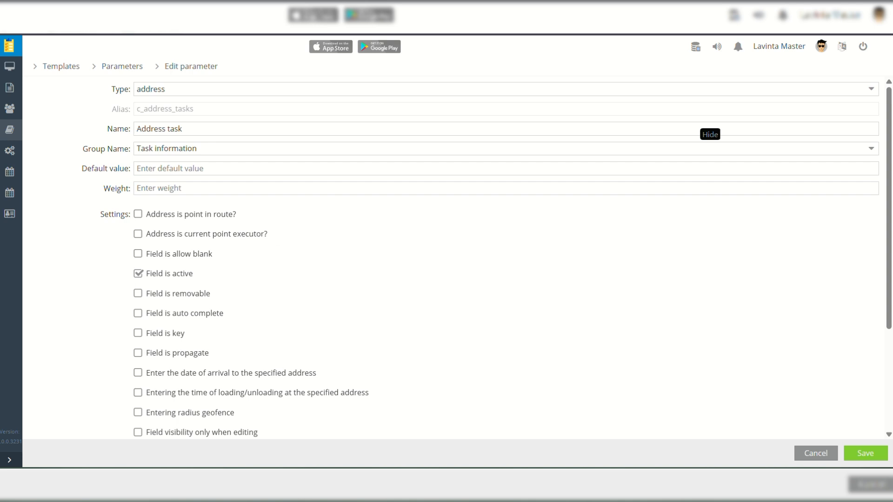
pyautogui.tripleClick(175, 130)
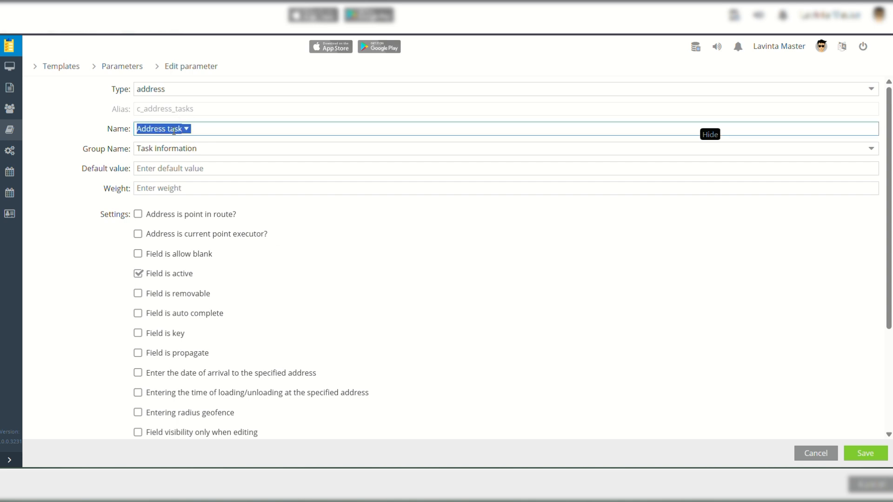
pyautogui.write('Delivery Location')
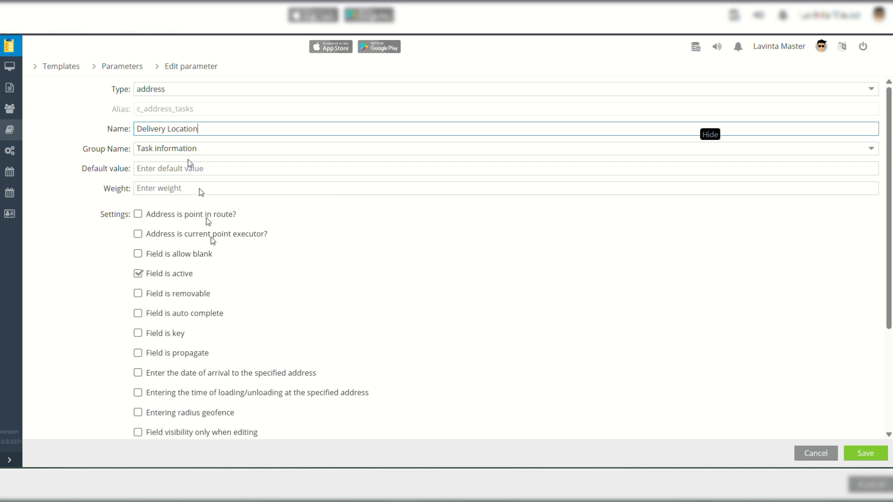
pyautogui.click(139, 354)
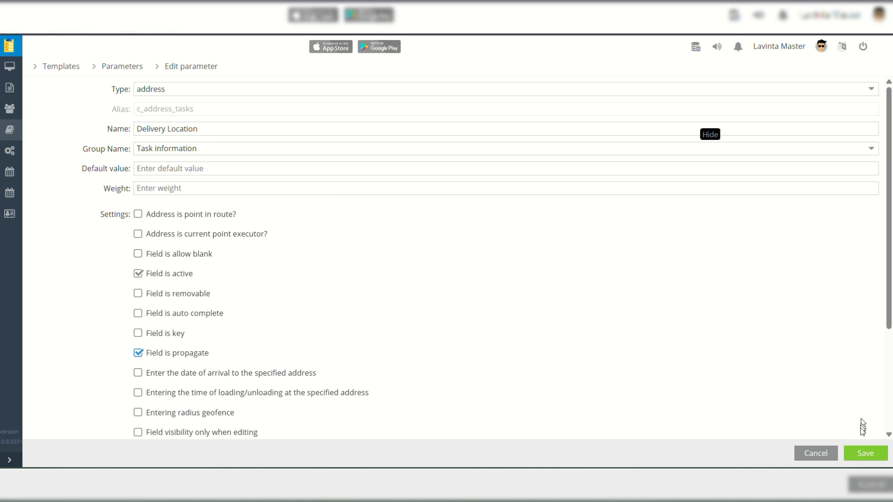
pyautogui.click(864, 457)
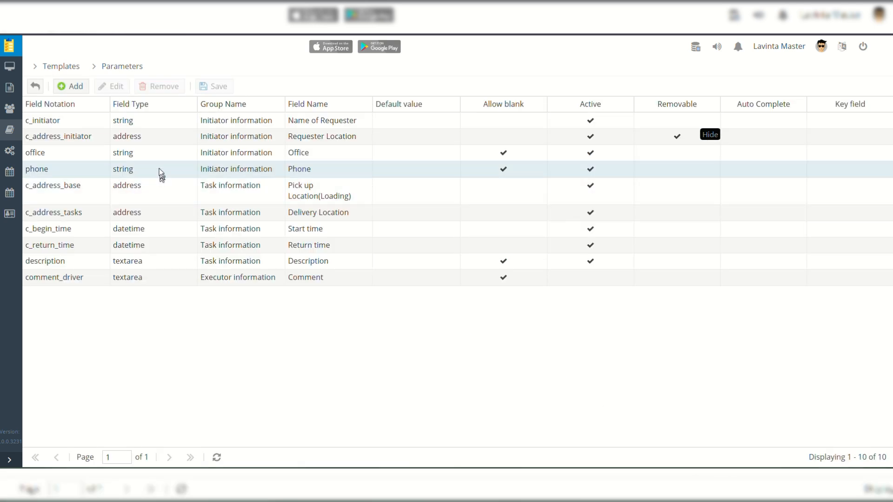
# - Go to the task list and start a new task based on the Logistika template
pyautogui.click(16, 71)
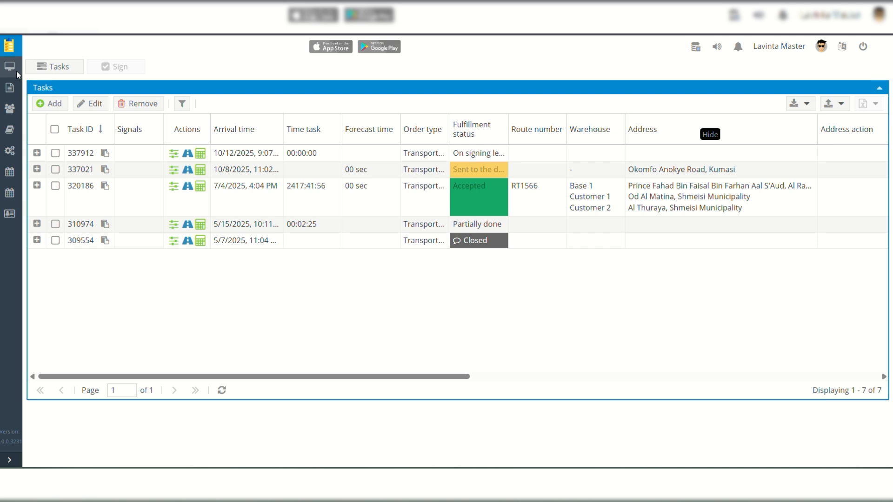
pyautogui.click(50, 105)
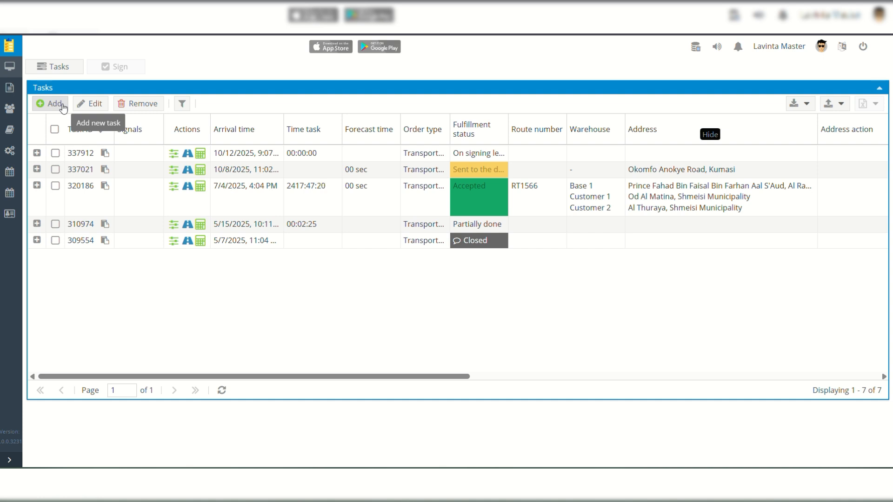
pyautogui.click(63, 106)
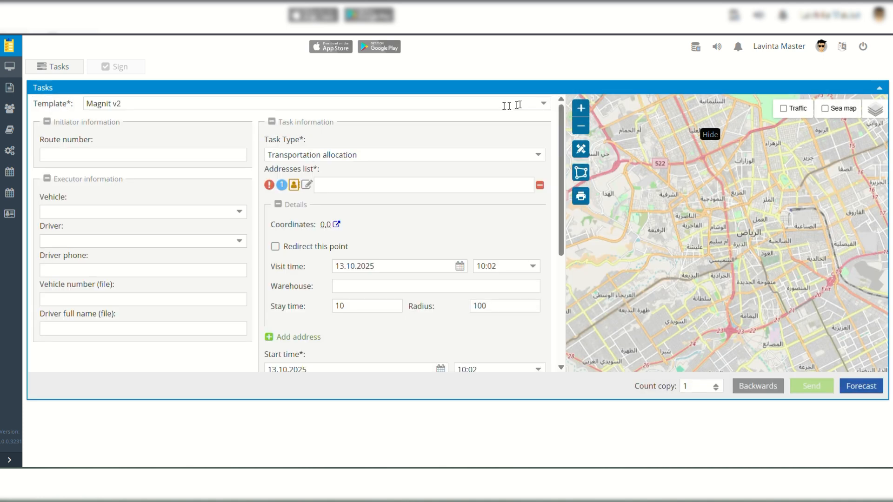
pyautogui.click(539, 104)
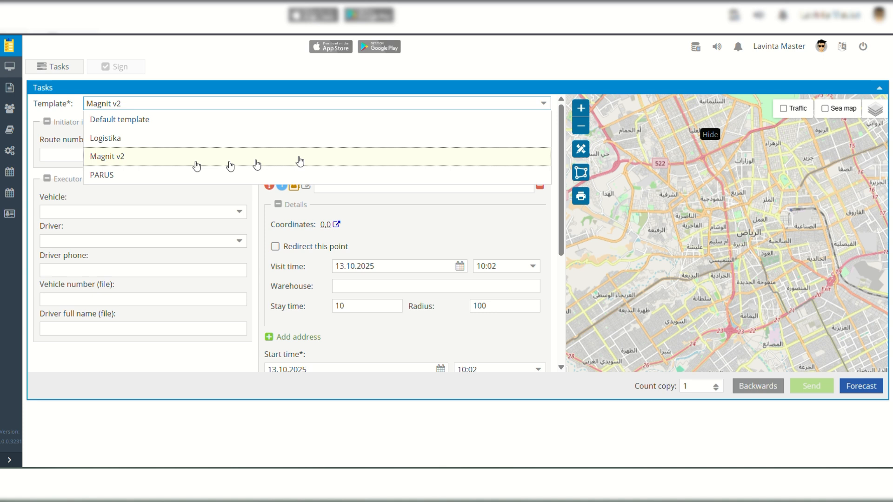
pyautogui.click(116, 150)
# - Enter the requester's name and enable both the D and I SMS options for that field
pyautogui.click(126, 157)
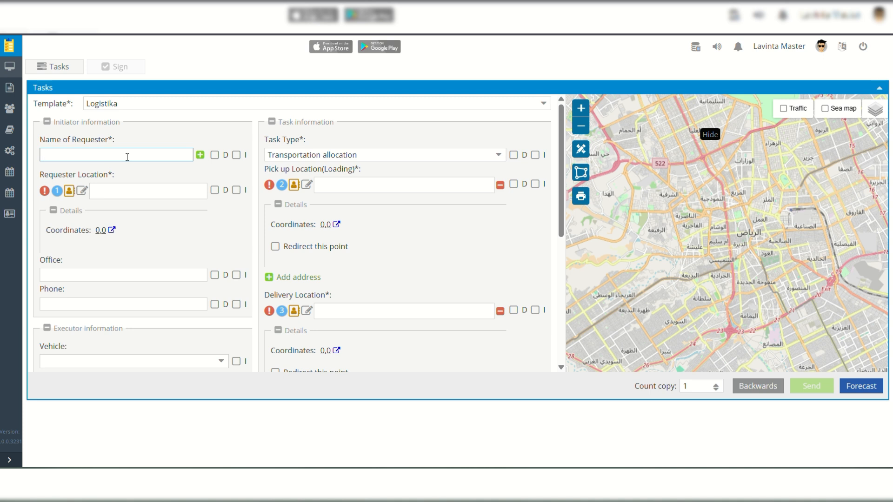
pyautogui.write('John')
pyautogui.click(215, 155)
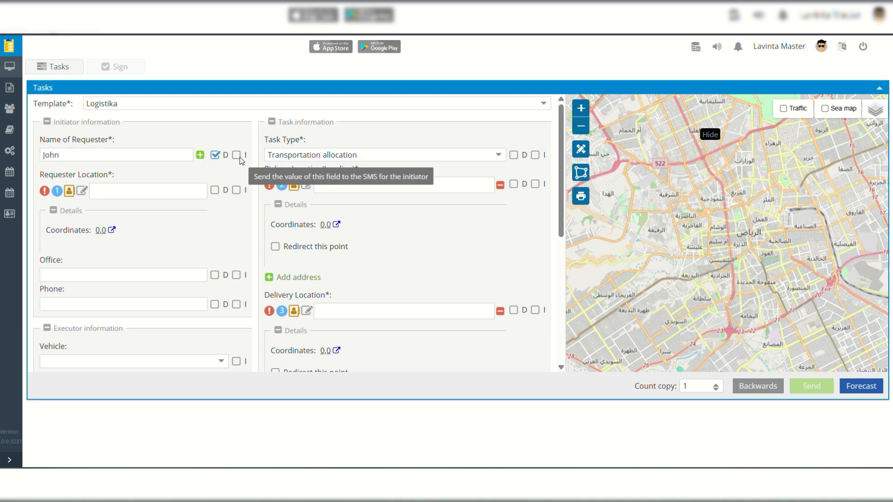
pyautogui.click(236, 155)
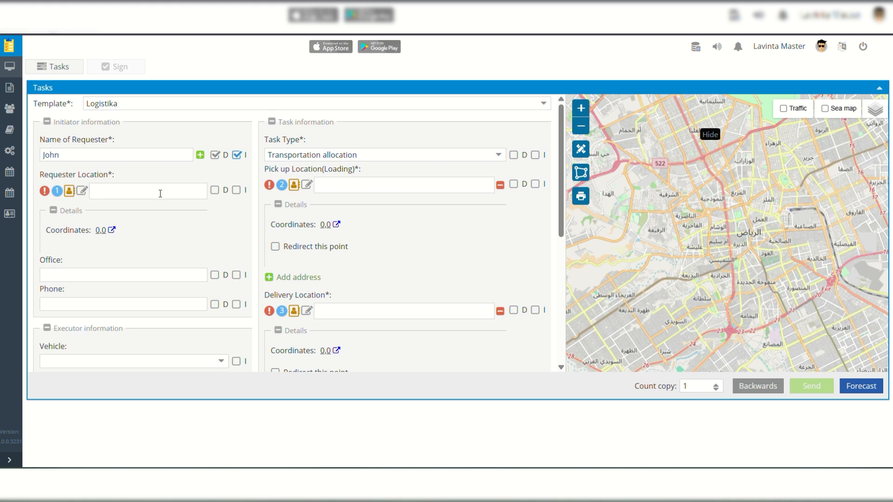
# - Fill in the requester location with the first address listed in the address handbook
pyautogui.click(109, 196)
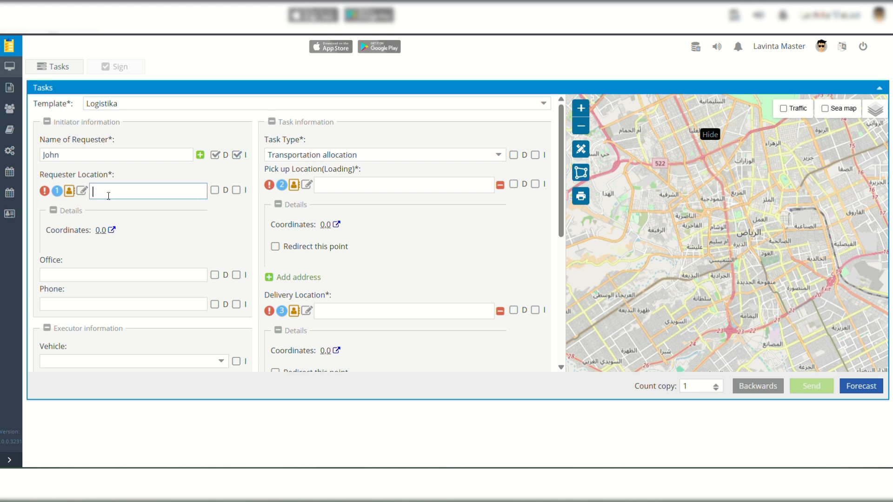
pyautogui.click(70, 197)
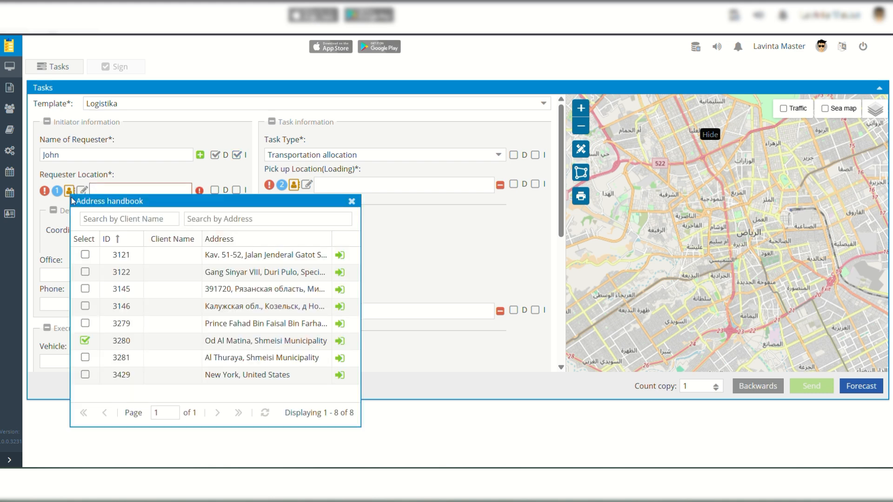
pyautogui.click(130, 257)
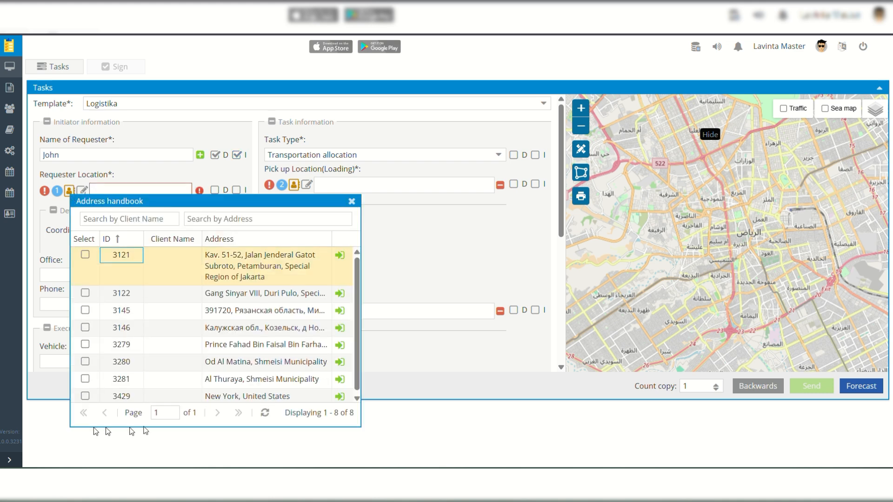
pyautogui.click(85, 255)
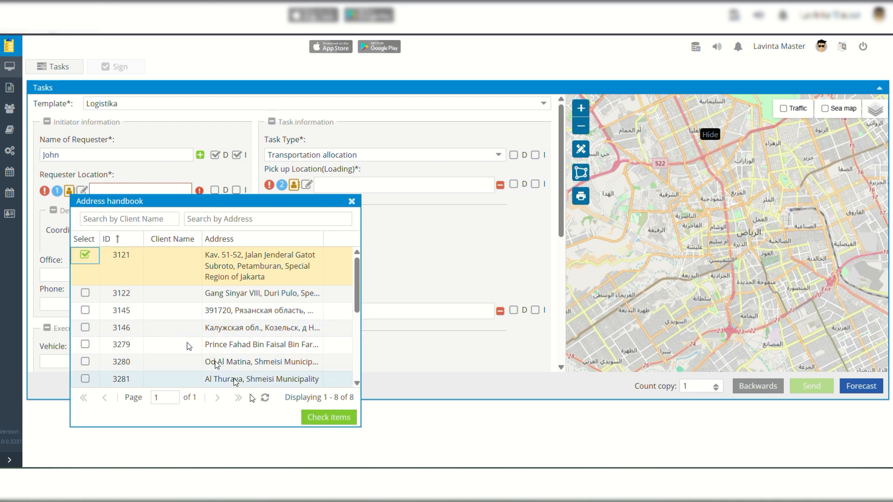
pyautogui.click(319, 417)
pyautogui.click(323, 417)
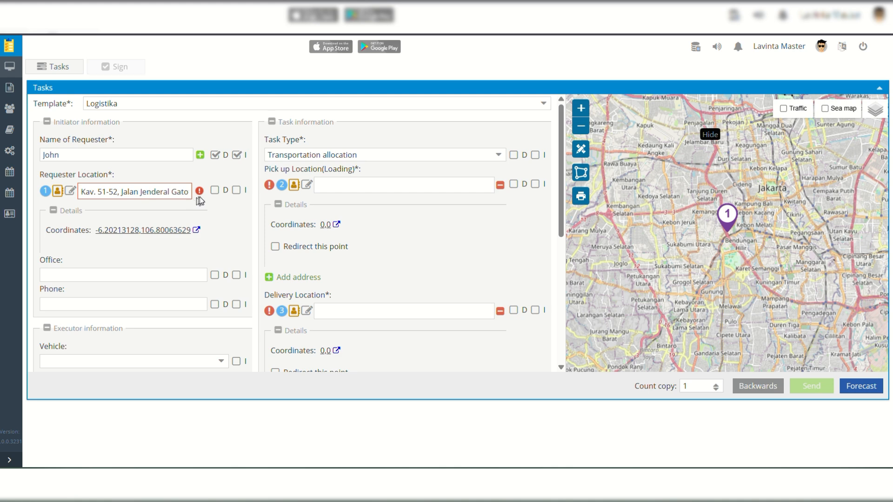
pyautogui.moveTo(199, 193)
# - Set the office to "Head Office" and enable the D option for that field
pyautogui.click(138, 275)
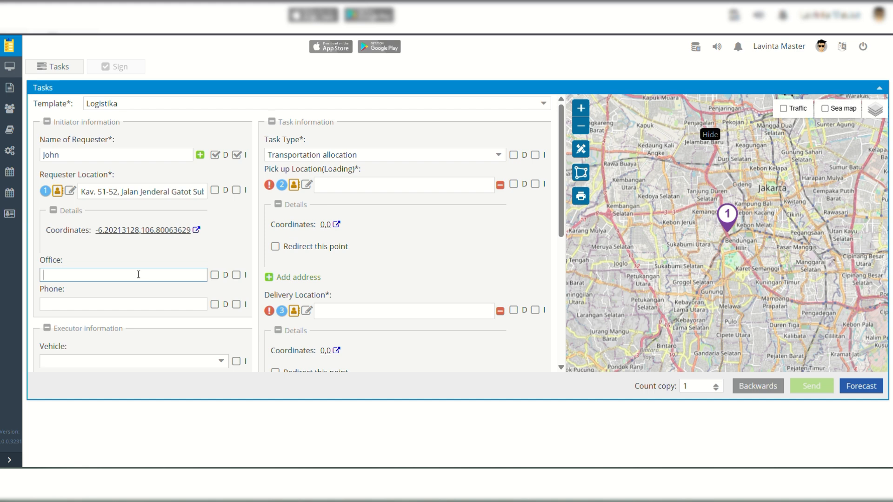
pyautogui.write('Head Office')
pyautogui.click(215, 275)
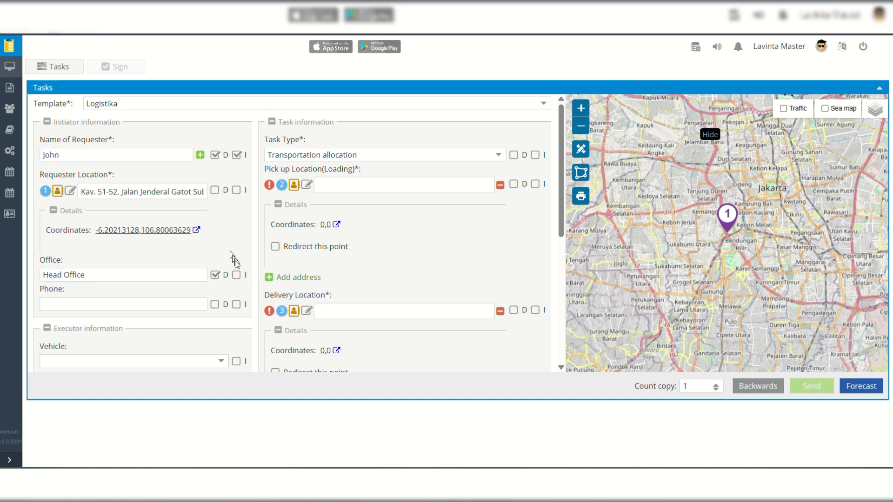
# - Enable the I option for the office, then fill in the requester's phone number and enable both its D and I options
pyautogui.click(237, 275)
pyautogui.click(88, 302)
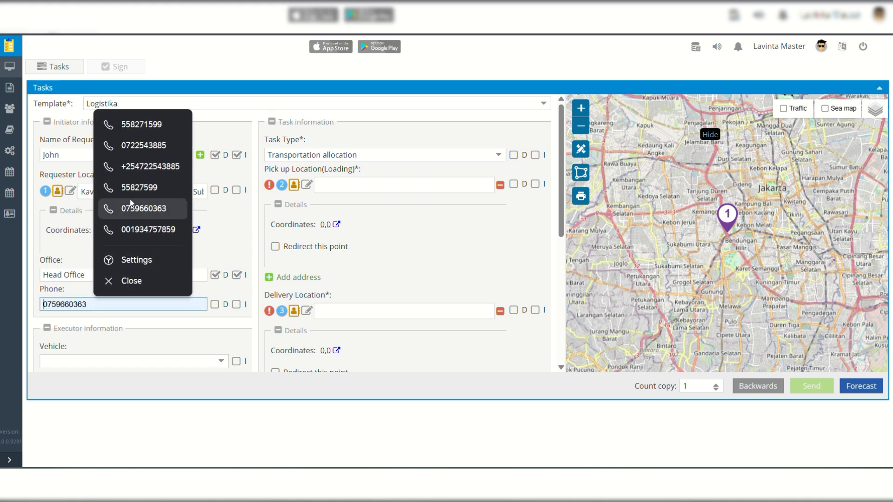
pyautogui.click(139, 168)
pyautogui.scroll(-2, 141, 286)
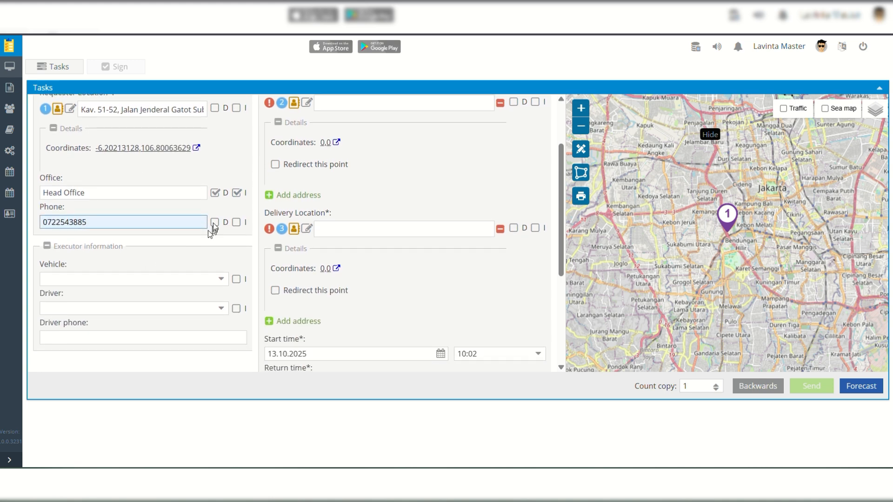
pyautogui.click(215, 221)
pyautogui.click(237, 222)
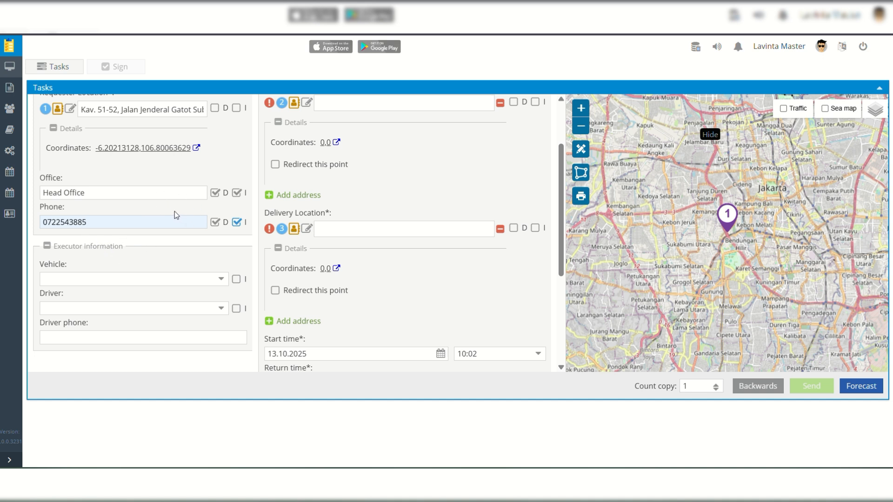
pyautogui.scroll(-2, 174, 211)
pyautogui.click(222, 200)
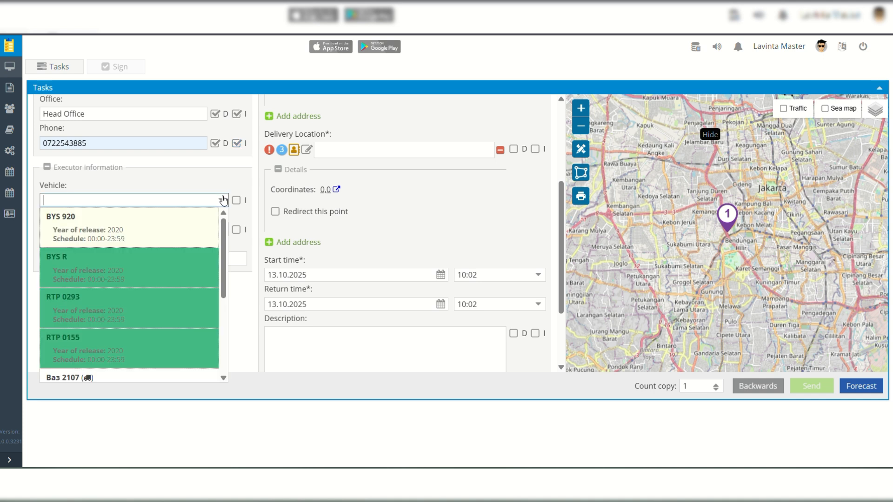
pyautogui.click(130, 235)
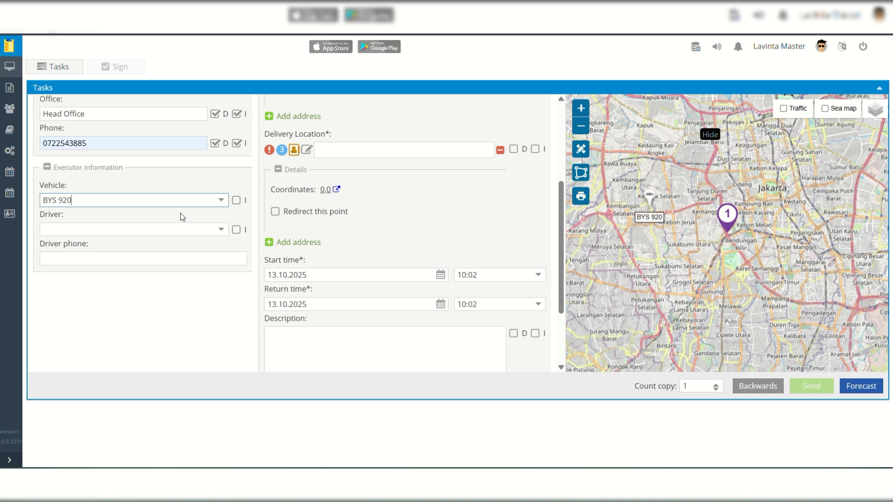
pyautogui.click(236, 201)
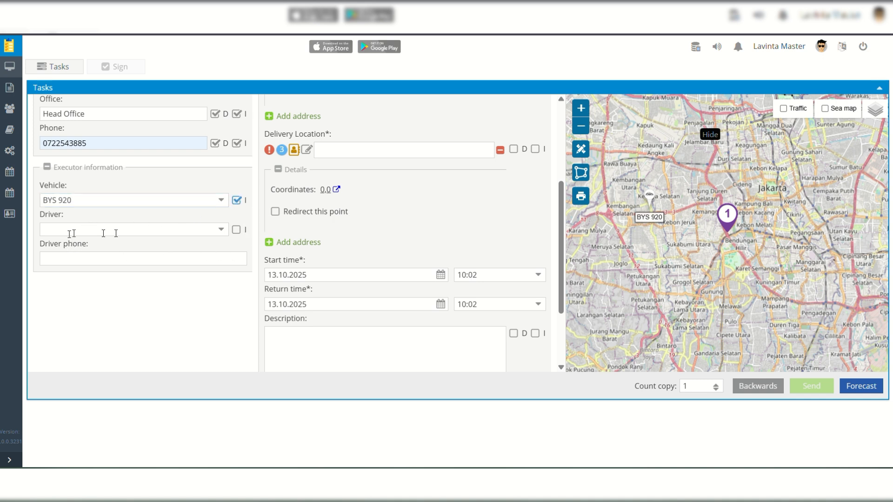
# - Assign "Driver for Car #1" with the I option enabled, and fill in the driver's phone number
pyautogui.click(236, 230)
pyautogui.click(219, 231)
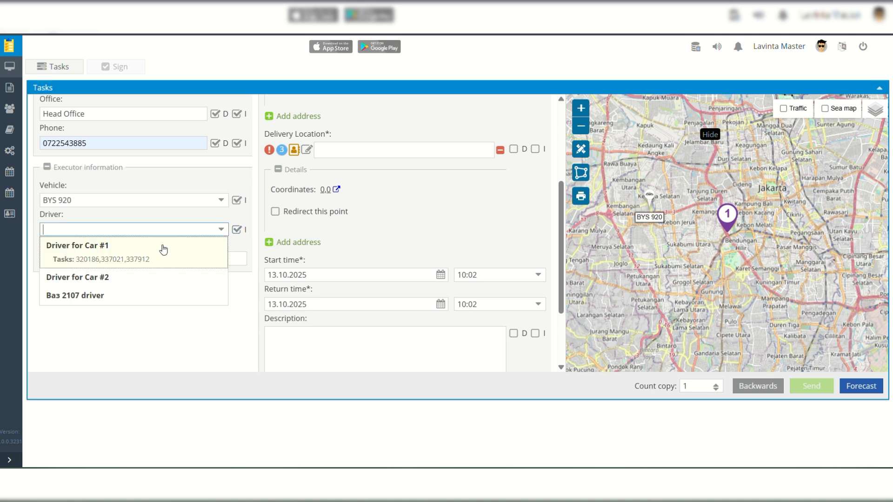
pyautogui.click(164, 250)
pyautogui.click(142, 259)
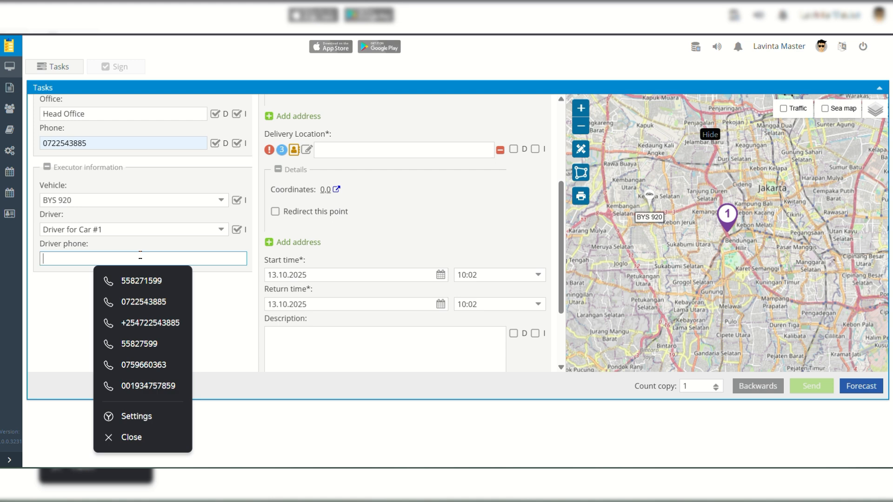
pyautogui.click(138, 281)
# - Fill in the pick up location (loading) with the second address listed in the address handbook
pyautogui.scroll(3, 373, 201)
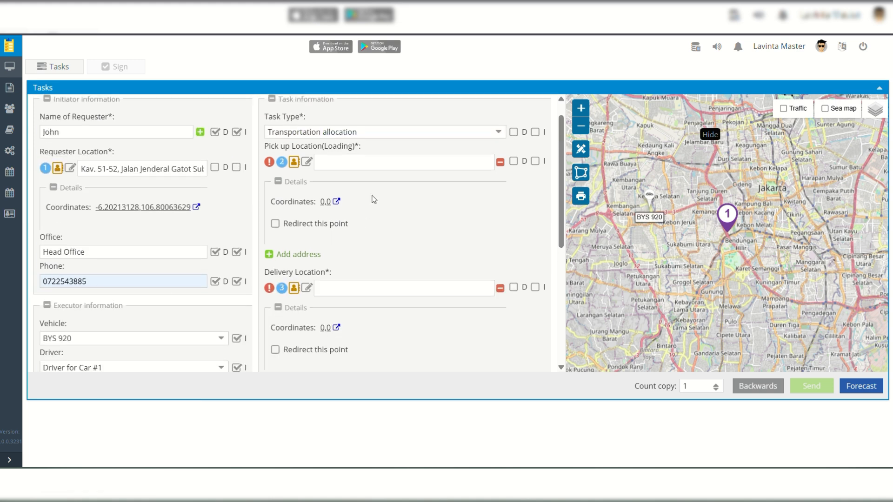
pyautogui.scroll(1, 372, 200)
pyautogui.click(370, 190)
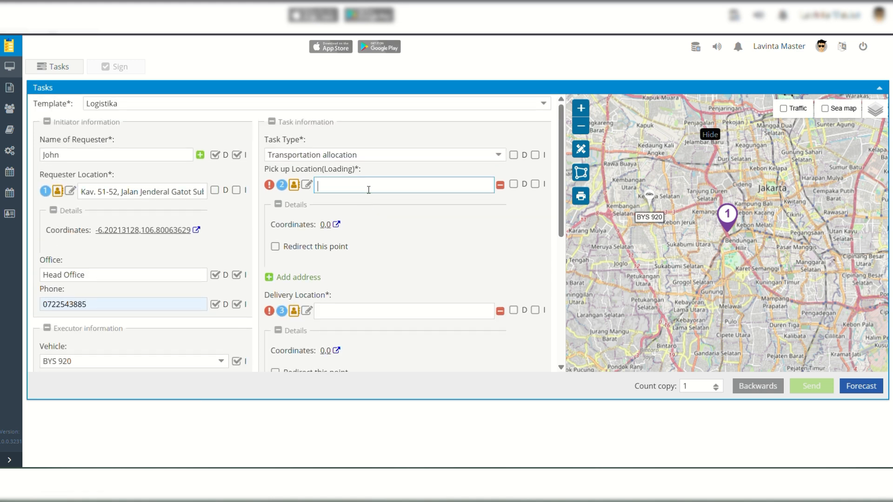
pyautogui.click(294, 185)
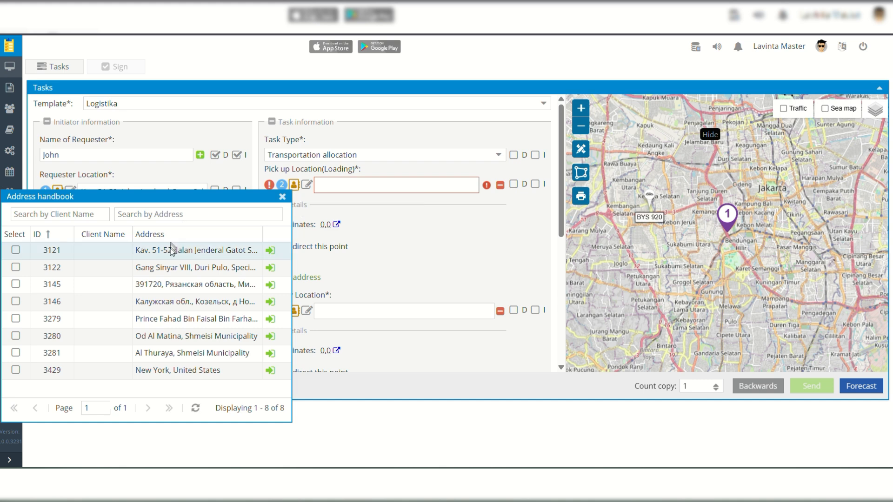
pyautogui.click(15, 268)
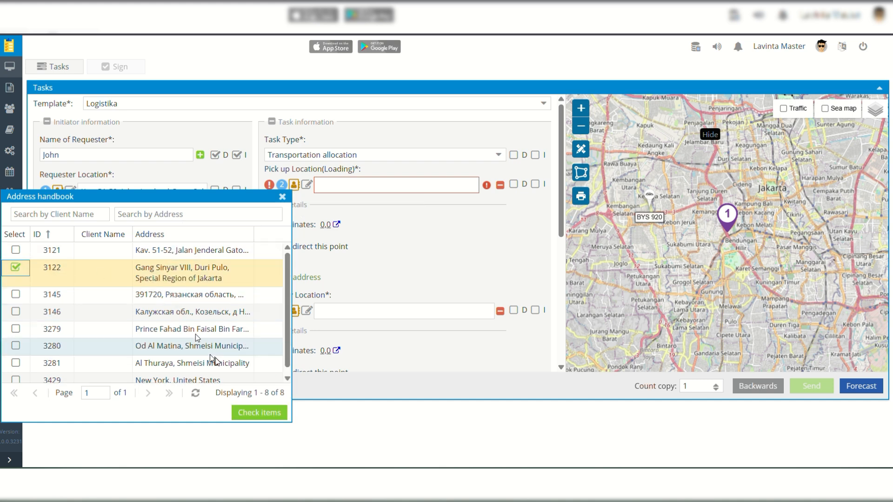
pyautogui.click(253, 413)
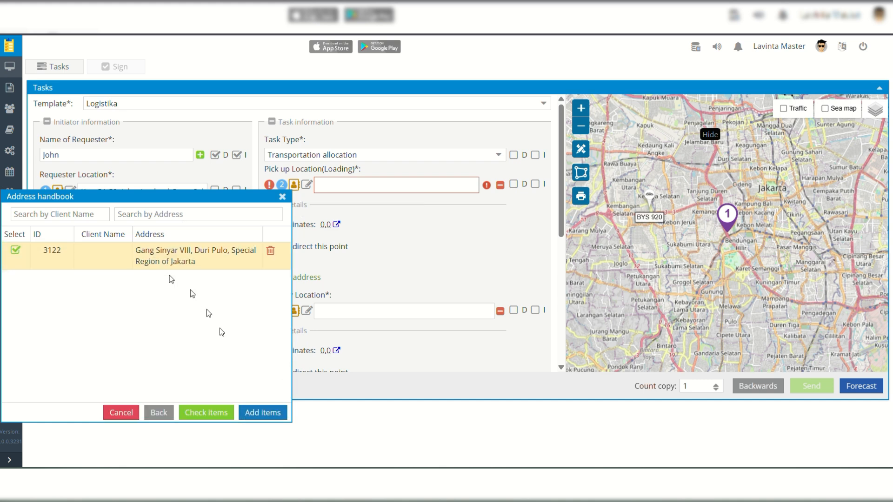
pyautogui.click(262, 412)
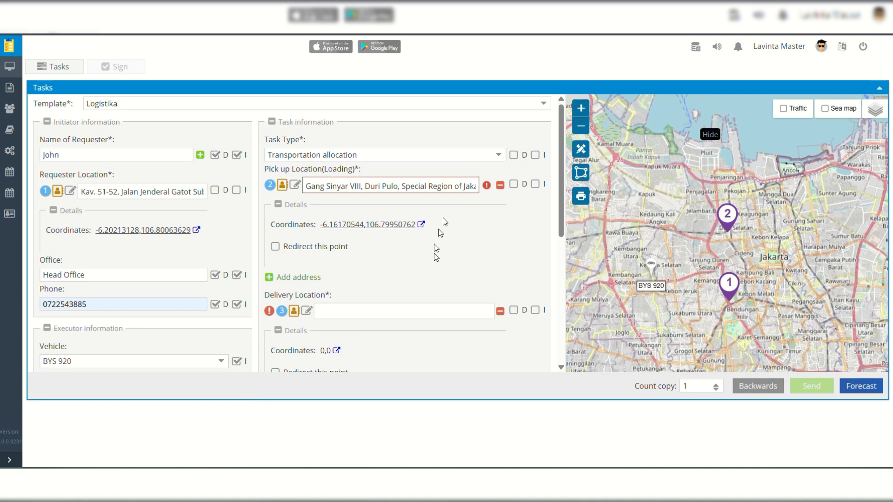
# - Enable both the D and I SMS options for the task type and for the pick up location
pyautogui.click(514, 155)
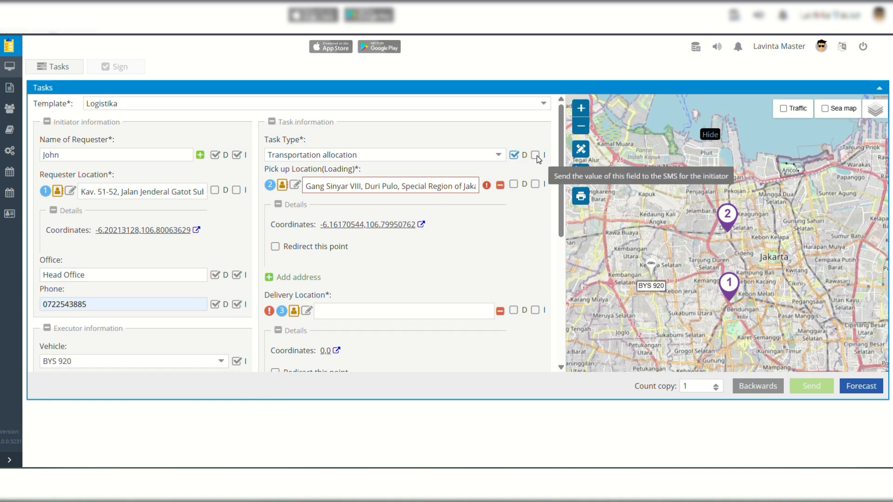
pyautogui.click(535, 154)
pyautogui.click(514, 184)
pyautogui.click(536, 185)
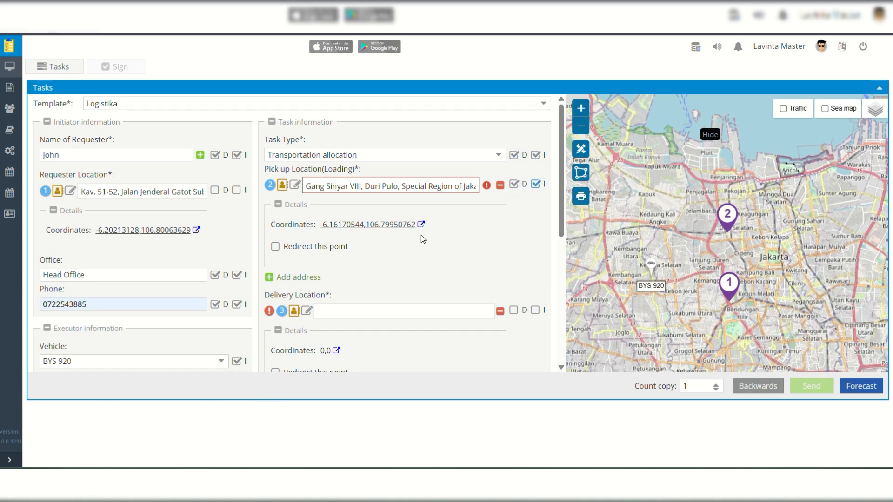
# - Fill in the delivery location with the seventh address listed in the address handbook and enable both its D and I options
pyautogui.scroll(-3, 330, 226)
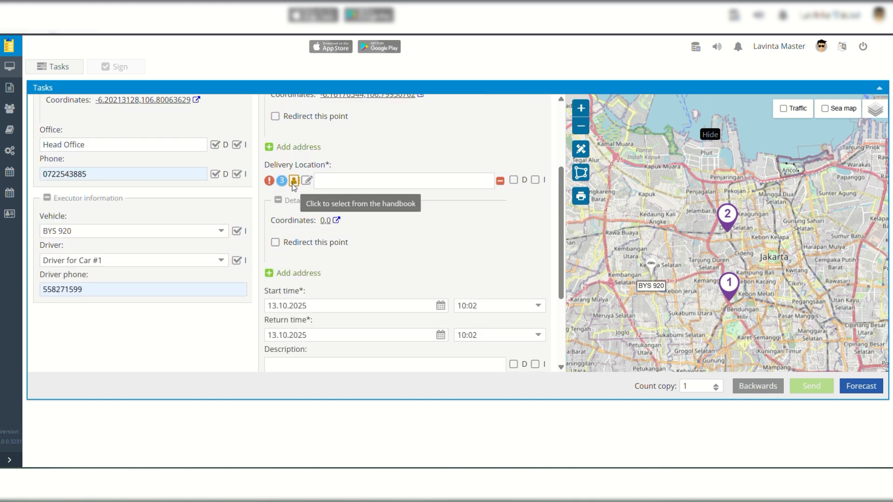
pyautogui.click(293, 184)
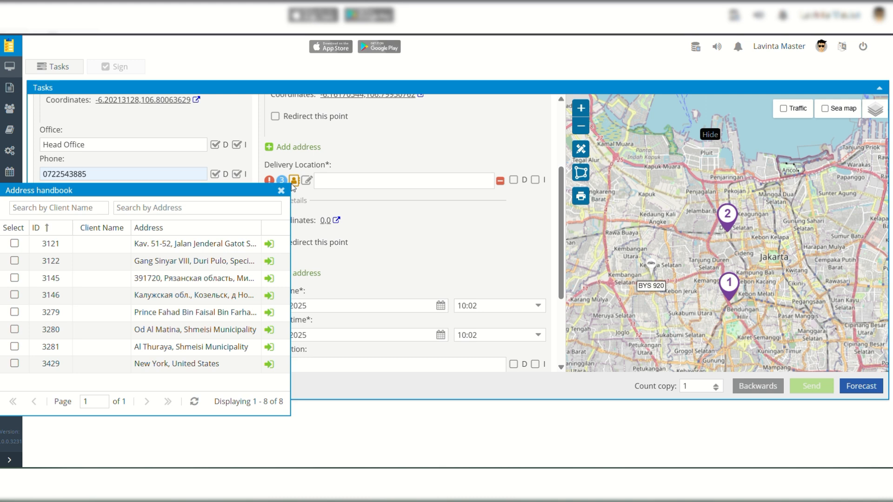
pyautogui.click(15, 346)
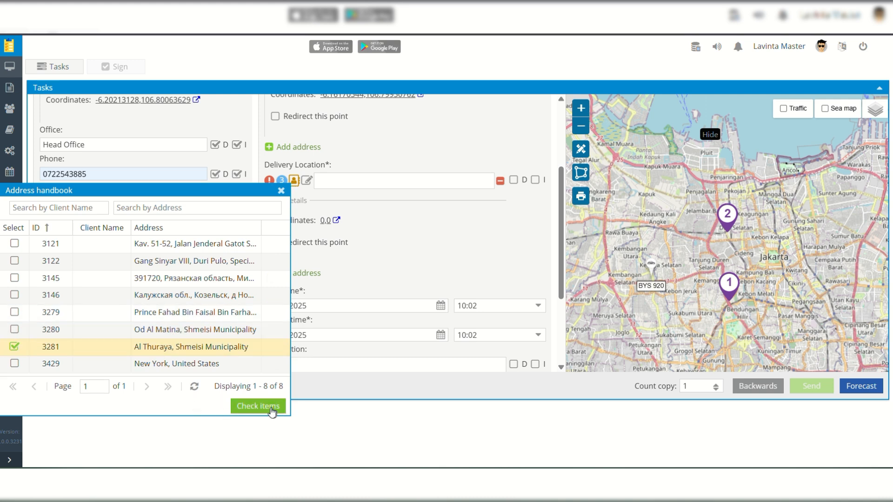
pyautogui.click(255, 406)
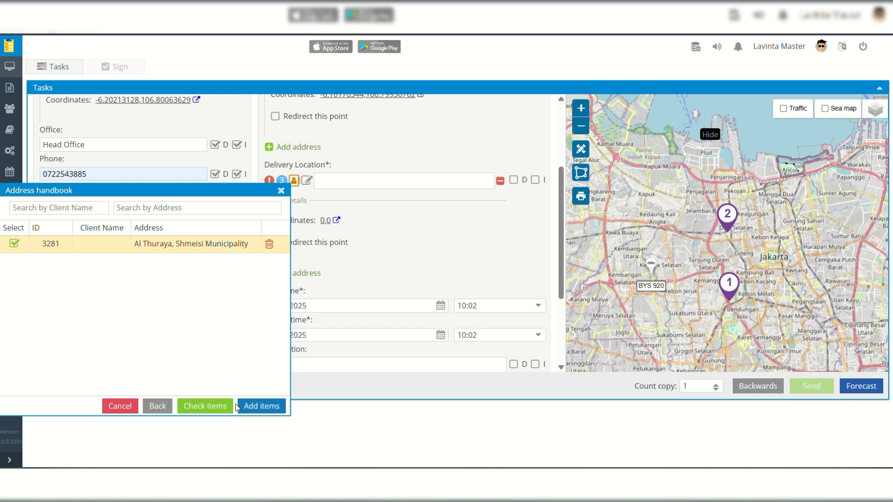
pyautogui.click(259, 406)
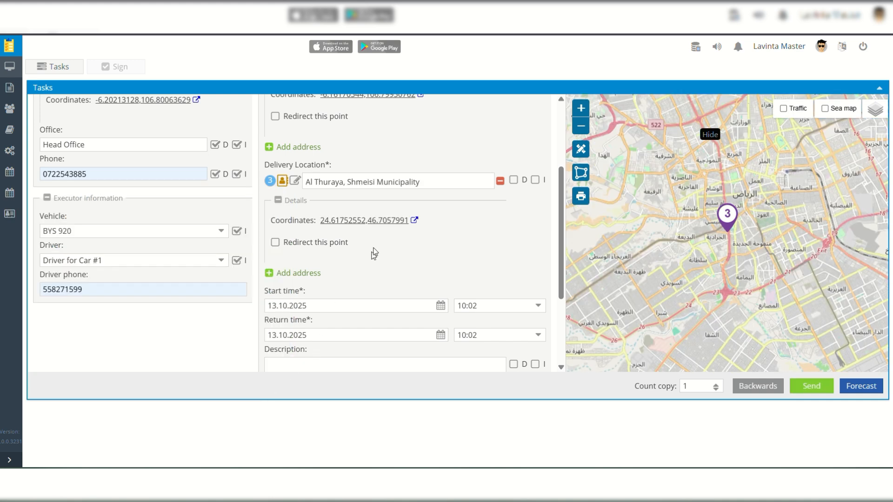
pyautogui.scroll(-1, 374, 252)
pyautogui.scroll(4, 374, 251)
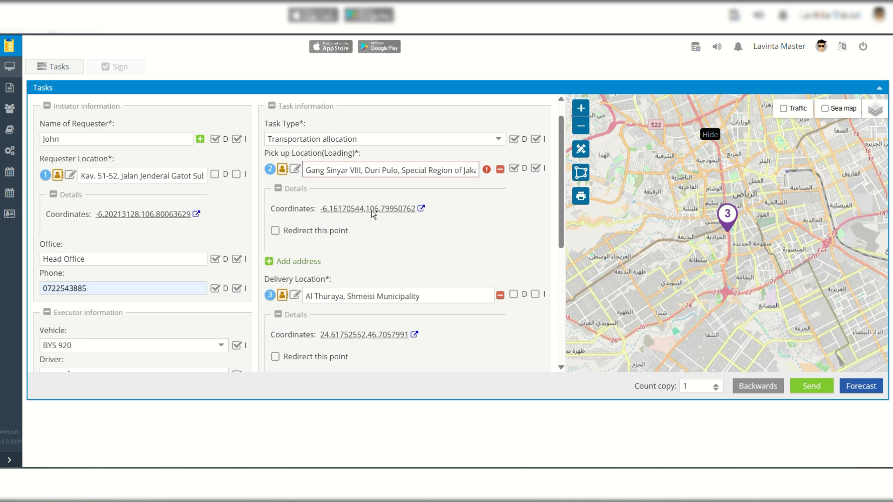
pyautogui.scroll(-2, 367, 207)
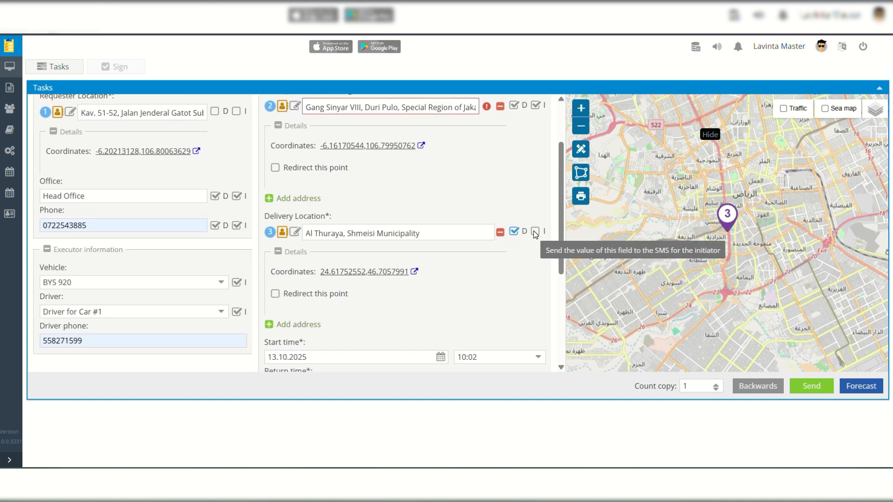
# - Enter the description "IF you need more info, Kindly call the head office" and enable both its D and I options
pyautogui.scroll(-4, 397, 220)
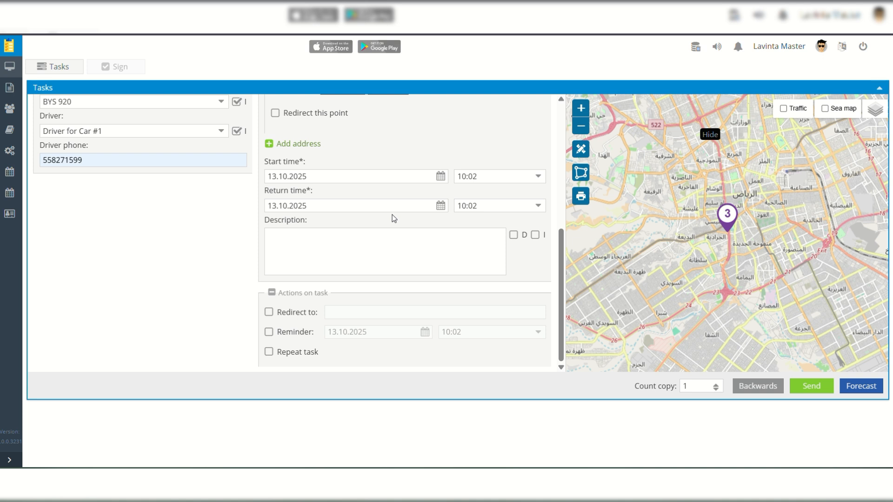
pyautogui.scroll(1, 392, 214)
pyautogui.click(374, 281)
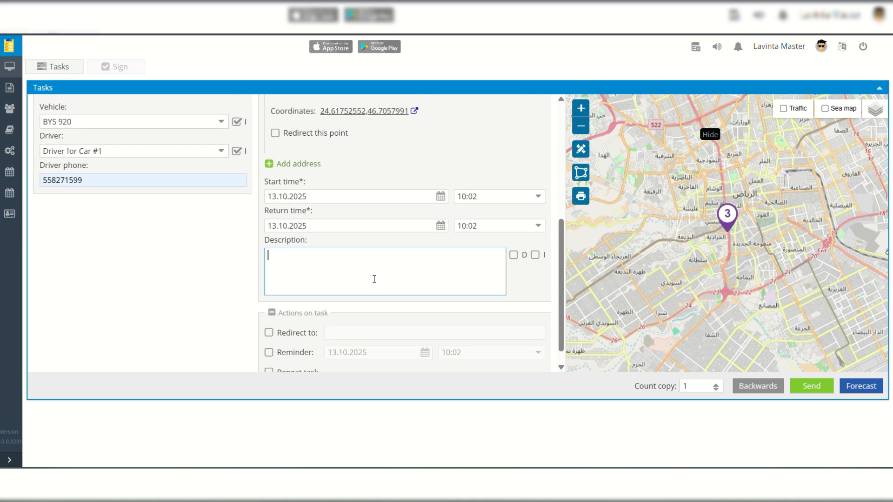
pyautogui.write('IF you need')
pyautogui.write(' more info')
pyautogui.write(', Kinldy')
pyautogui.press('BackSpace')
pyautogui.press('BackSpace')
pyautogui.press('BackSpace')
pyautogui.press('BackSpace')
pyautogui.write('ndly call')
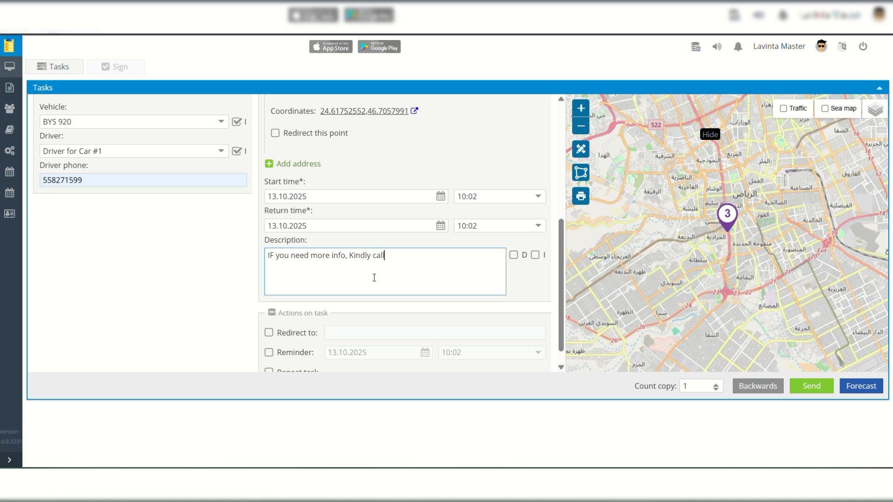
pyautogui.write(' the head office')
pyautogui.click(514, 255)
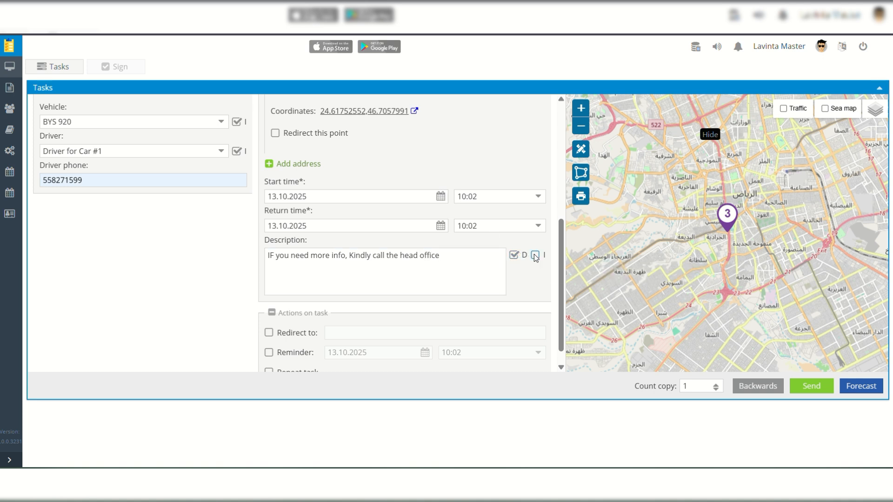
pyautogui.click(535, 255)
# - Look over the completed task form and go back from it without sending the task
pyautogui.scroll(-1, 441, 300)
pyautogui.scroll(10, 431, 296)
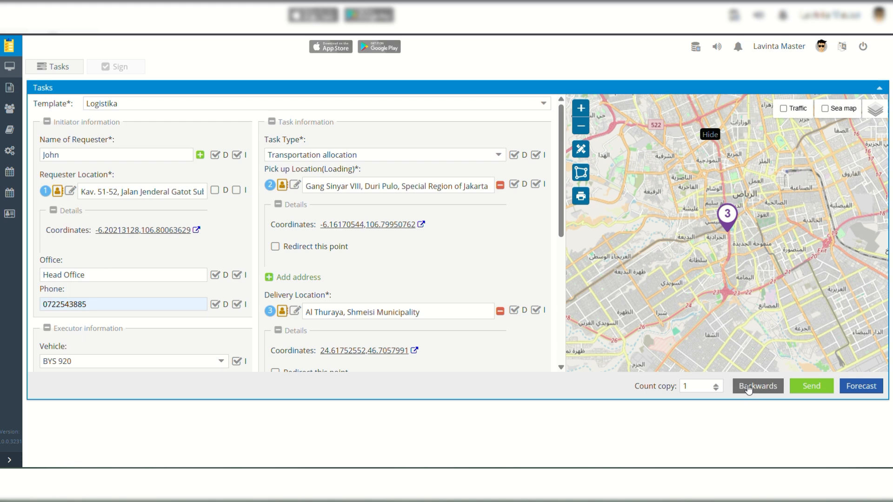
pyautogui.click(747, 390)
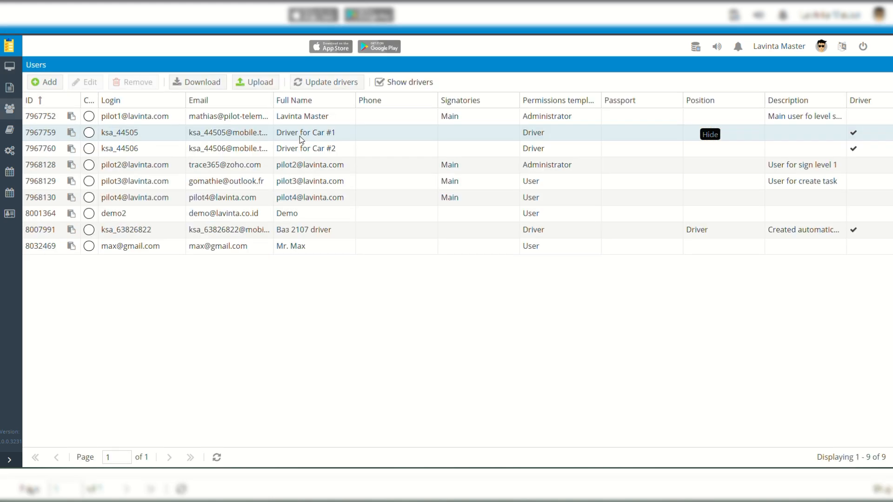